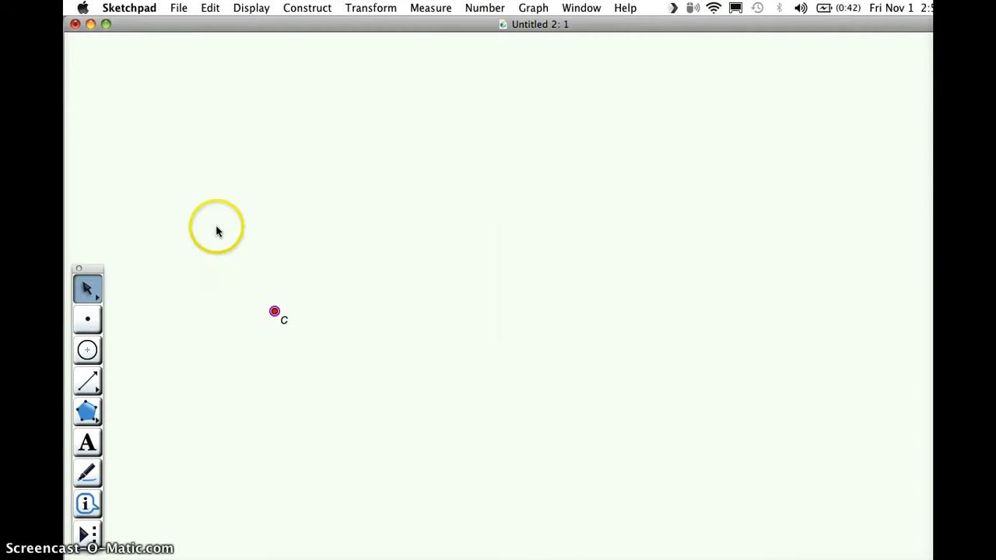
Translate point C by 1.0 cm at 0° and draw a ray from C through the translated point.
{"action": "left_click", "coordinate": [369, 8]}
{"action": "left_click", "coordinate": [382, 118]}
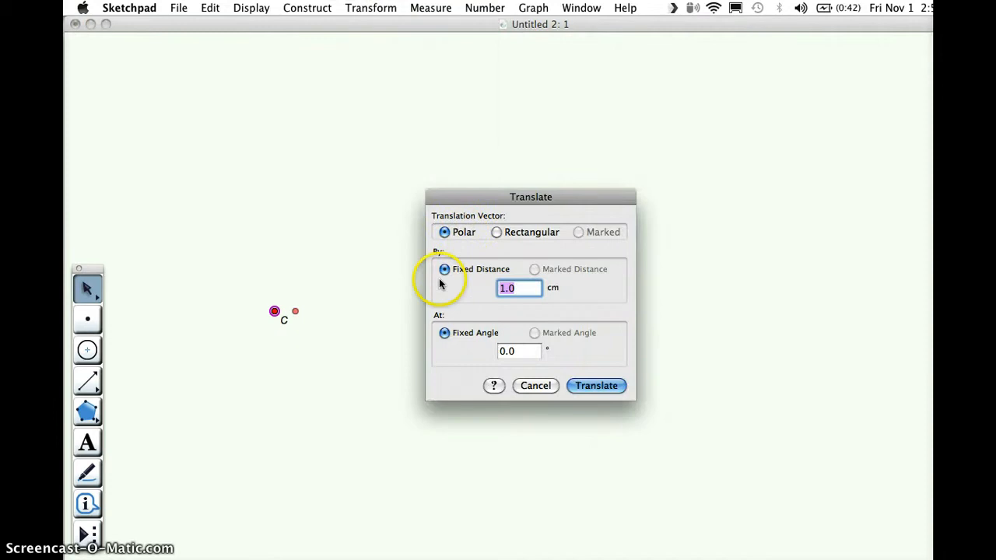
{"action": "key", "text": "Tab"}
{"action": "left_click", "coordinate": [596, 386]}
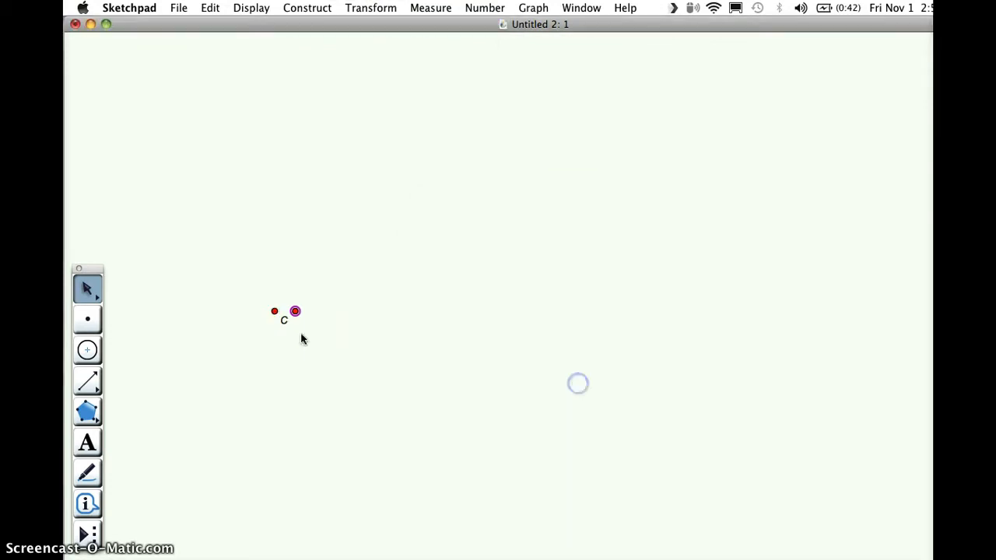
{"action": "left_click", "coordinate": [86, 382]}
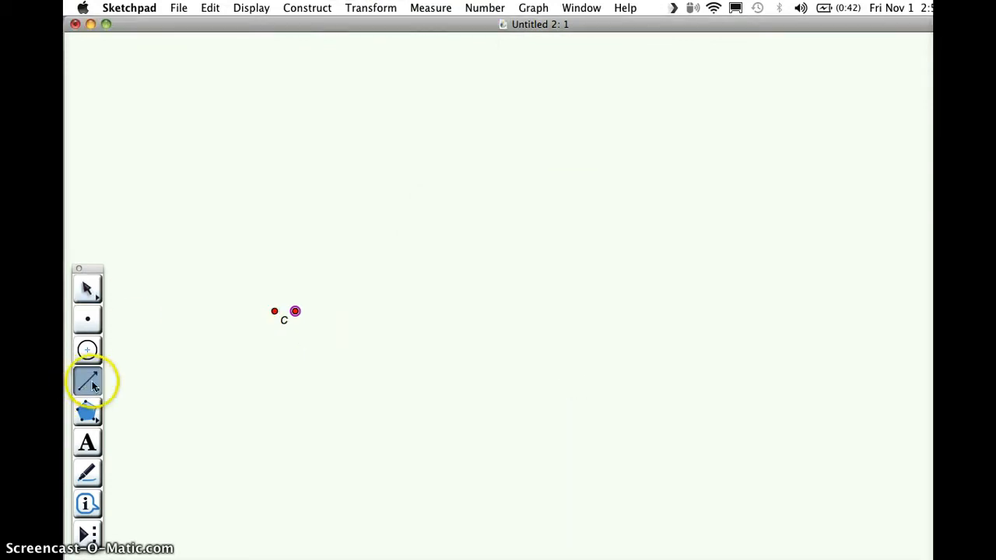
{"action": "left_click_drag", "start_coordinate": [274, 312], "coordinate": [295, 311]}
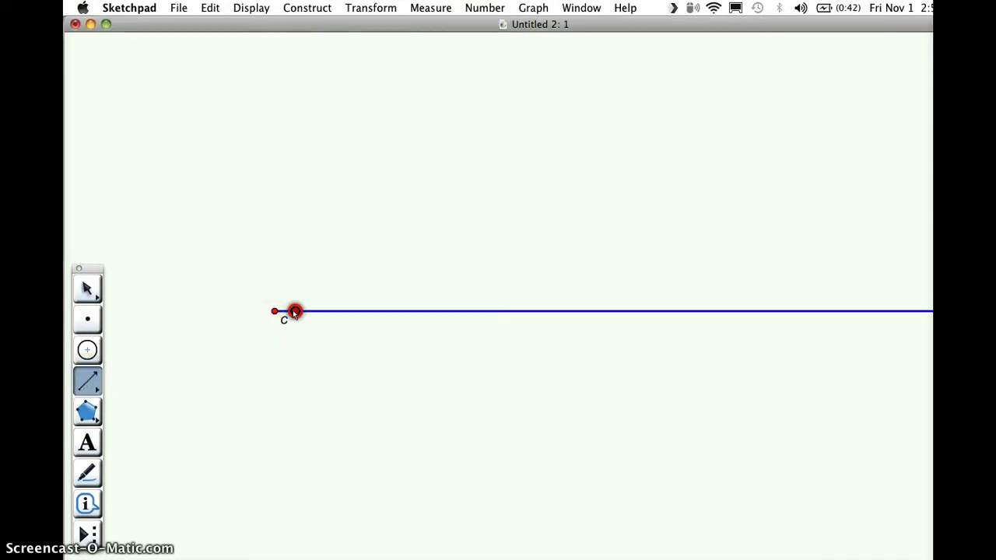
Draw a circle centred at C with a radius of about 4.1 cm, placing its radius point on the ray.
{"action": "left_click", "coordinate": [89, 350]}
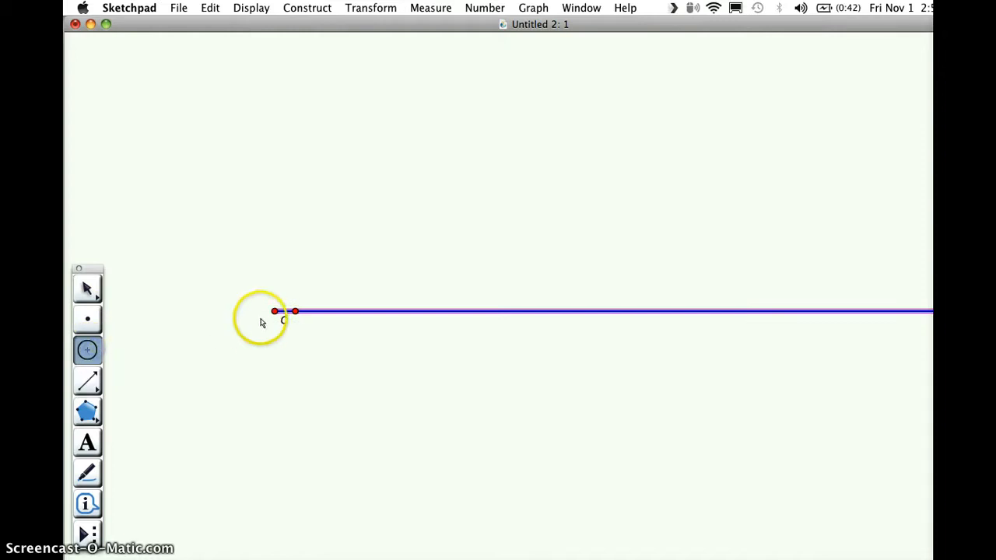
{"action": "left_click", "coordinate": [274, 311]}
{"action": "left_click_drag", "start_coordinate": [347, 312], "coordinate": [359, 312]}
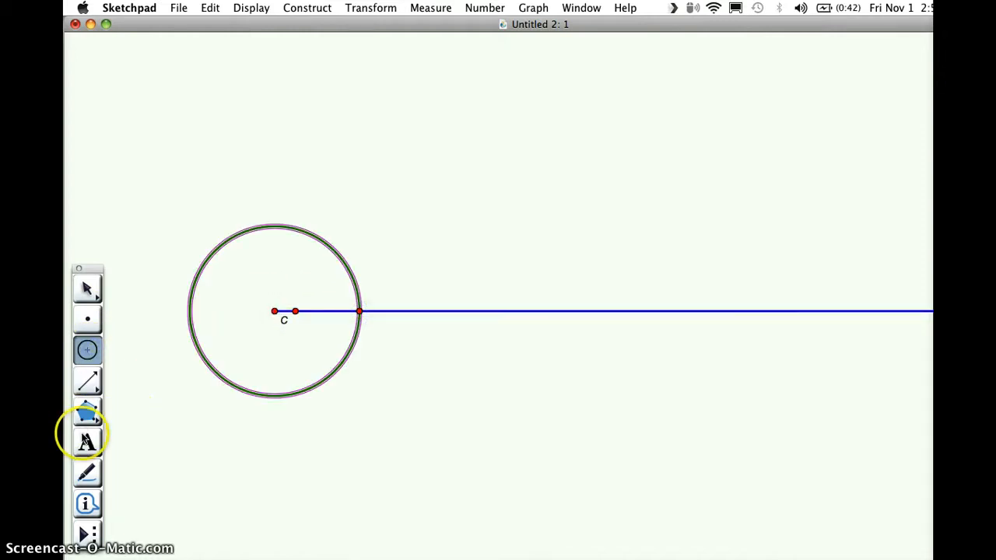
Show the label of the point where the circle meets the ray and rename it A.
{"action": "left_click", "coordinate": [87, 441]}
{"action": "left_click", "coordinate": [359, 312]}
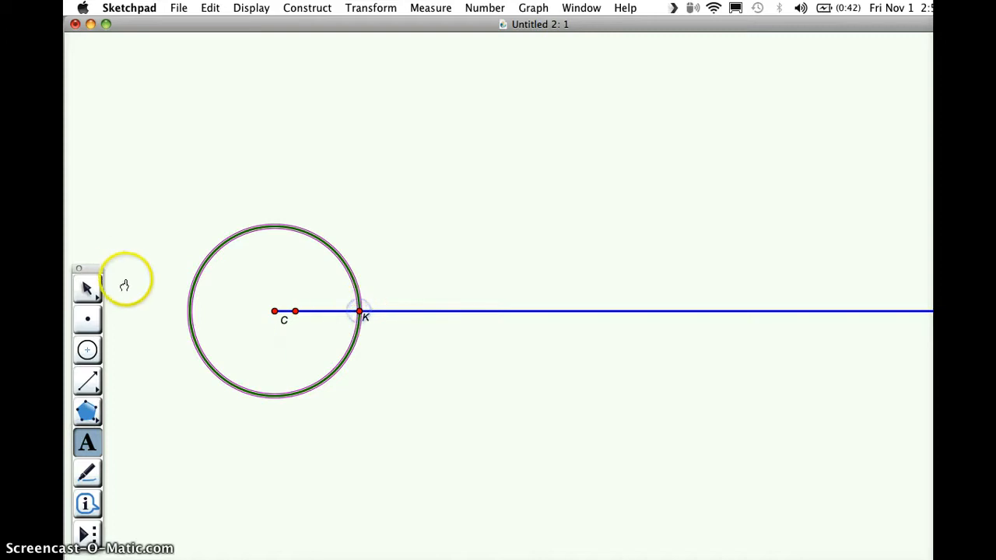
{"action": "left_click", "coordinate": [86, 288]}
{"action": "double_click", "coordinate": [366, 320]}
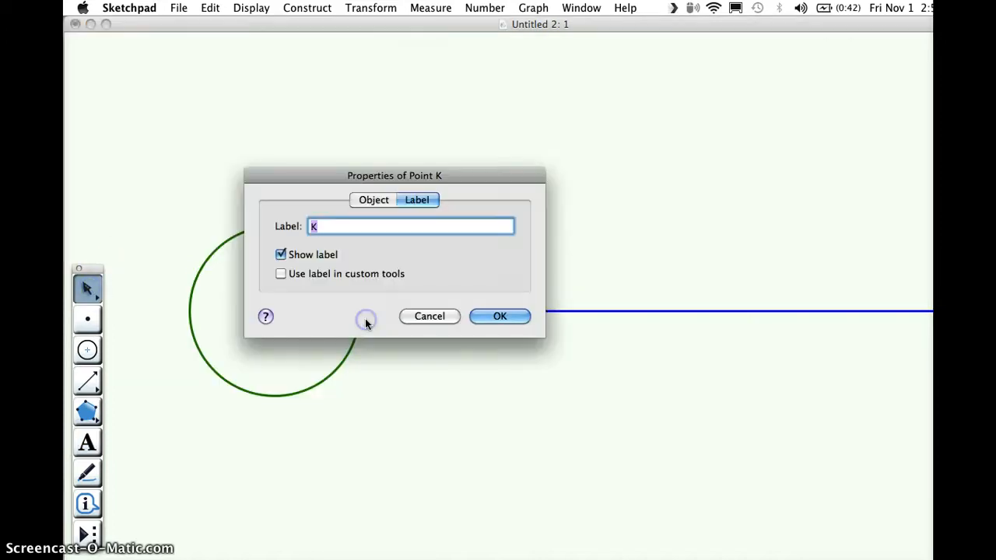
{"action": "key", "text": "Return"}
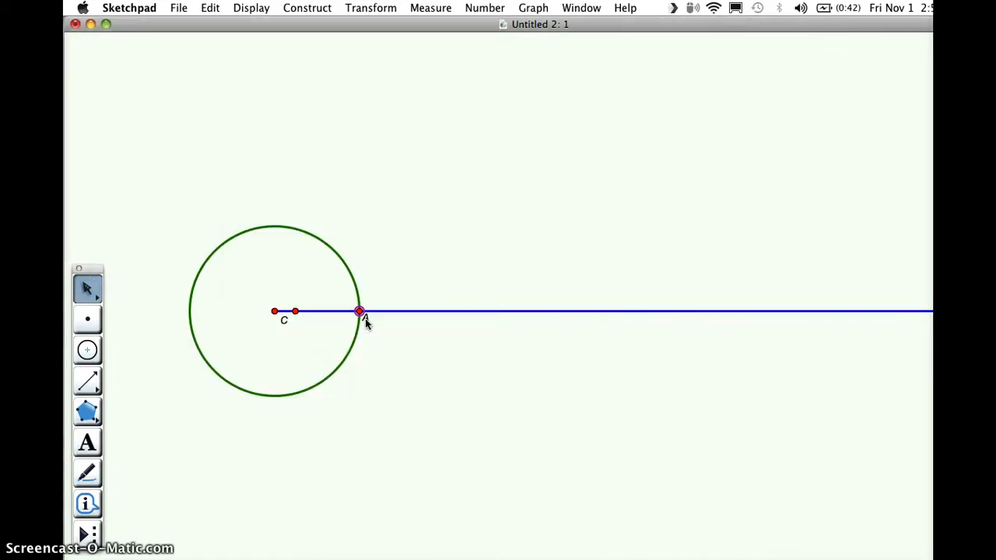
Construct the segment from point C to point A along the ray.
{"action": "left_click", "coordinate": [274, 310]}
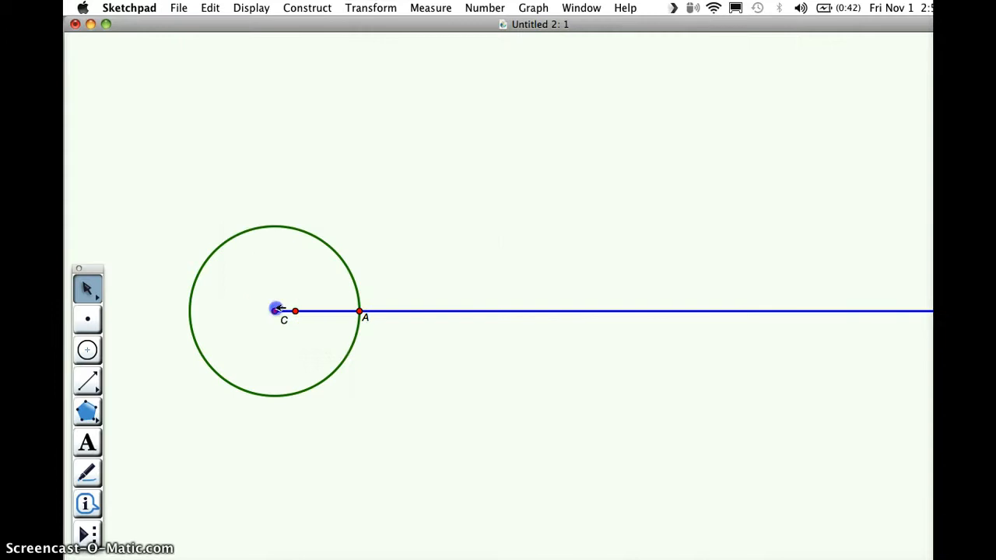
{"action": "left_click", "coordinate": [360, 311]}
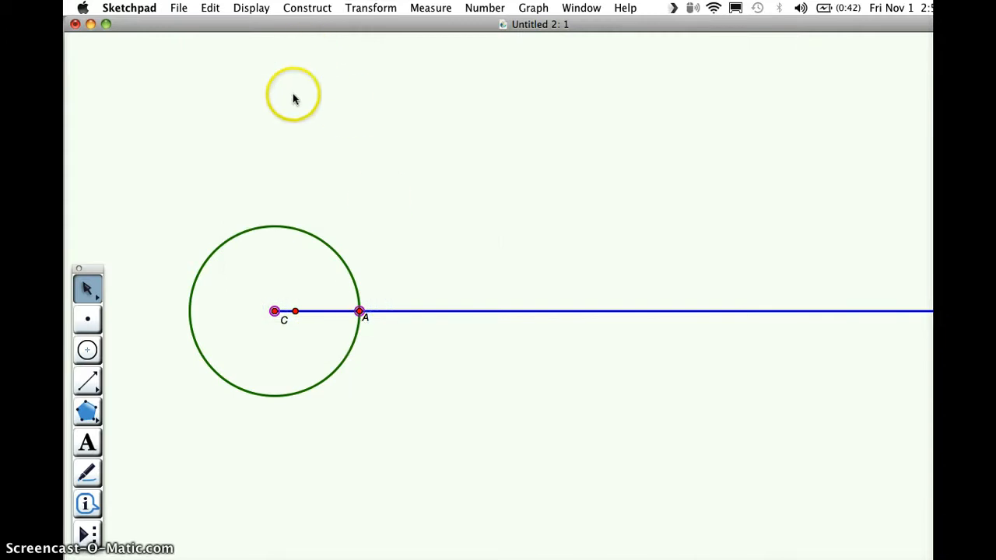
{"action": "left_click", "coordinate": [303, 7]}
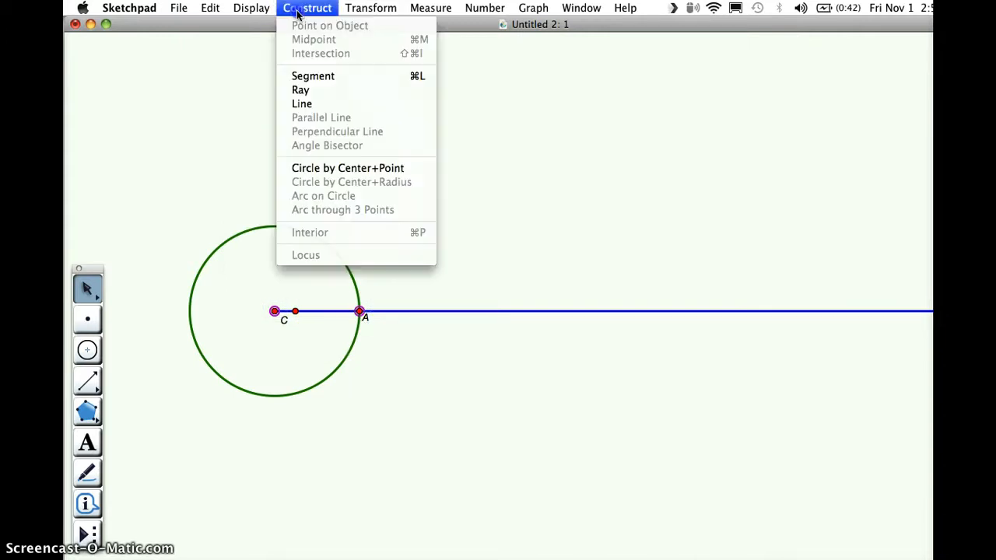
{"action": "left_click", "coordinate": [325, 76]}
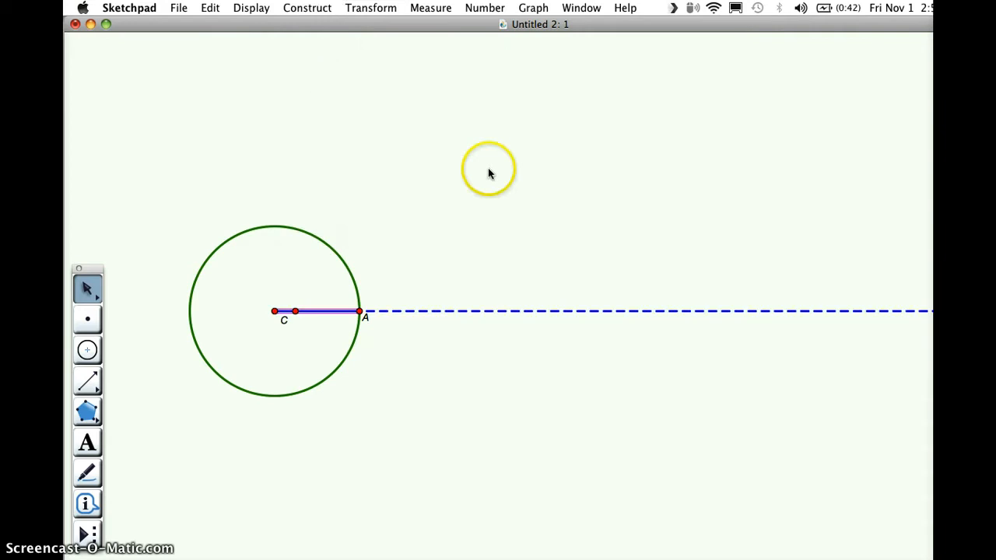
{"action": "left_click", "coordinate": [489, 172]}
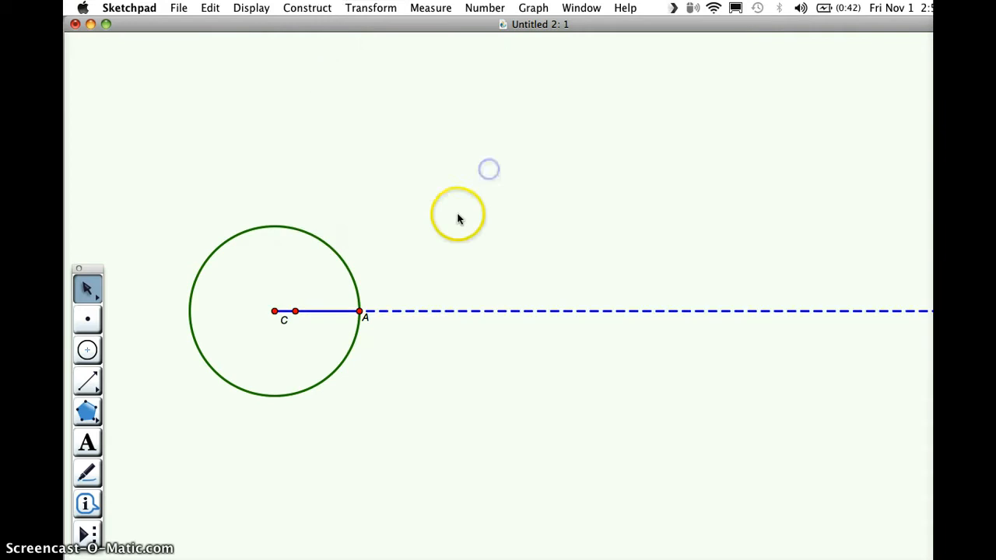
Hide the horizontal ray and the translated point between C and A.
{"action": "left_click", "coordinate": [448, 310]}
{"action": "key", "text": "super+h"}
{"action": "left_click", "coordinate": [395, 291]}
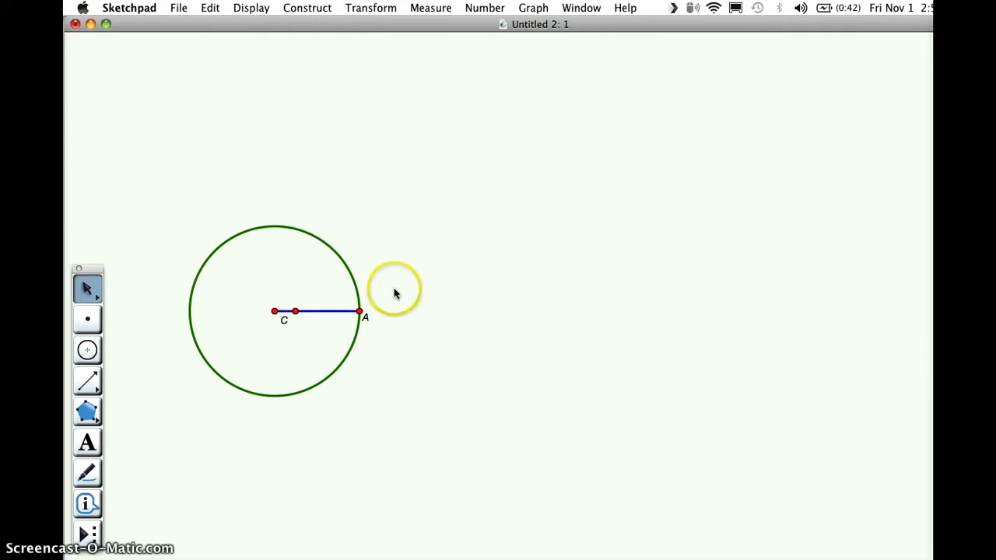
{"action": "left_click", "coordinate": [297, 312]}
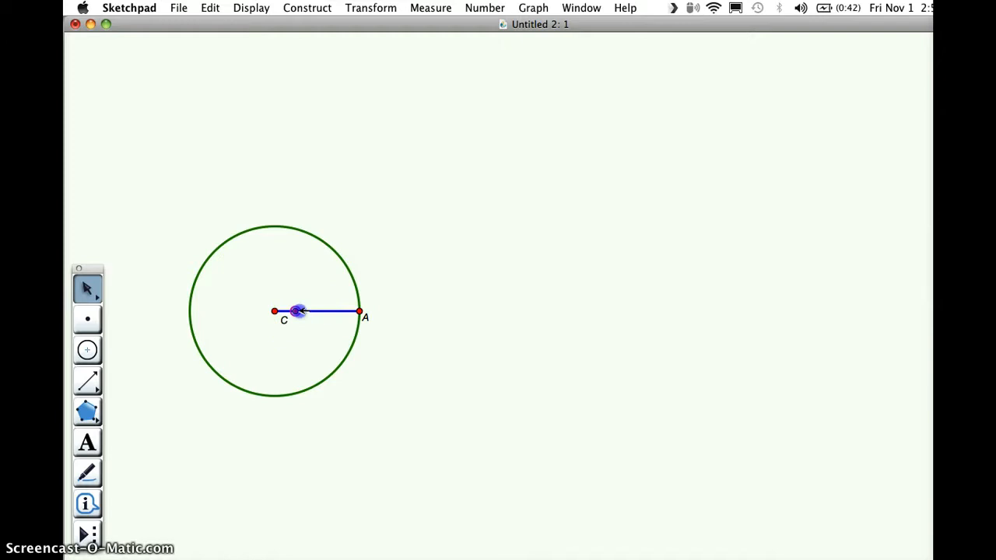
{"action": "key", "text": "super+h"}
{"action": "left_click", "coordinate": [144, 413]}
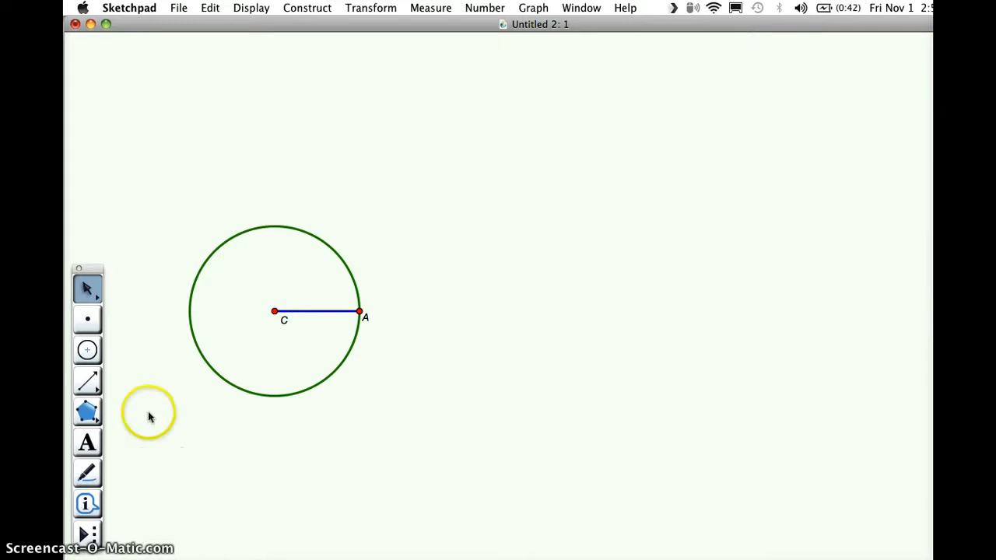
Draw a ray from C through a new point on the upper-right part of the circle.
{"action": "left_click", "coordinate": [91, 485]}
{"action": "left_click", "coordinate": [149, 384]}
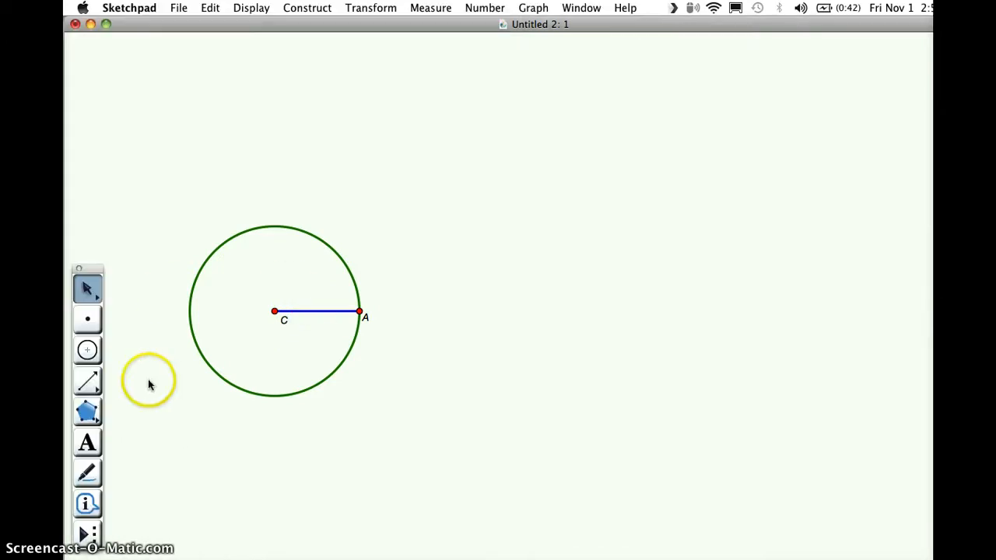
{"action": "left_click", "coordinate": [87, 381]}
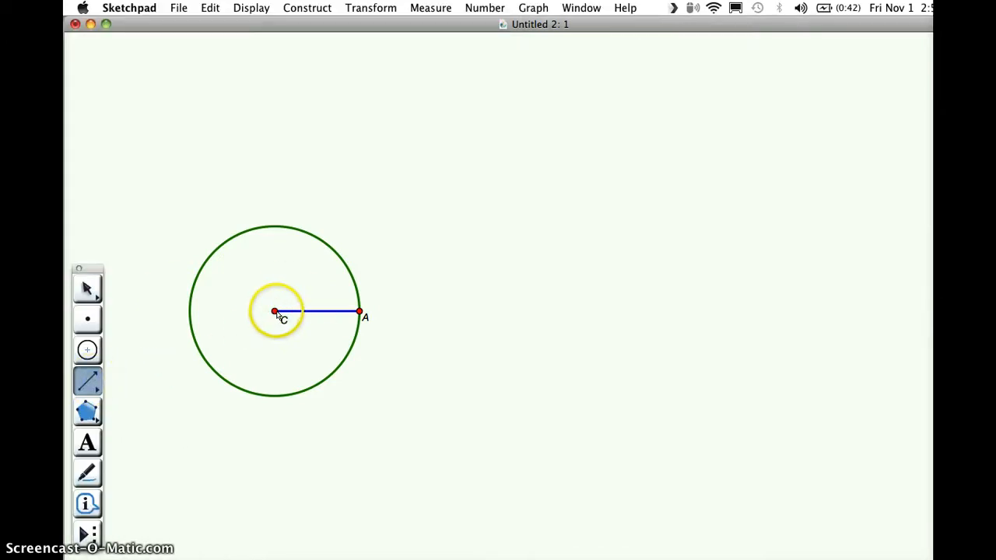
{"action": "left_click_drag", "start_coordinate": [277, 313], "coordinate": [333, 250]}
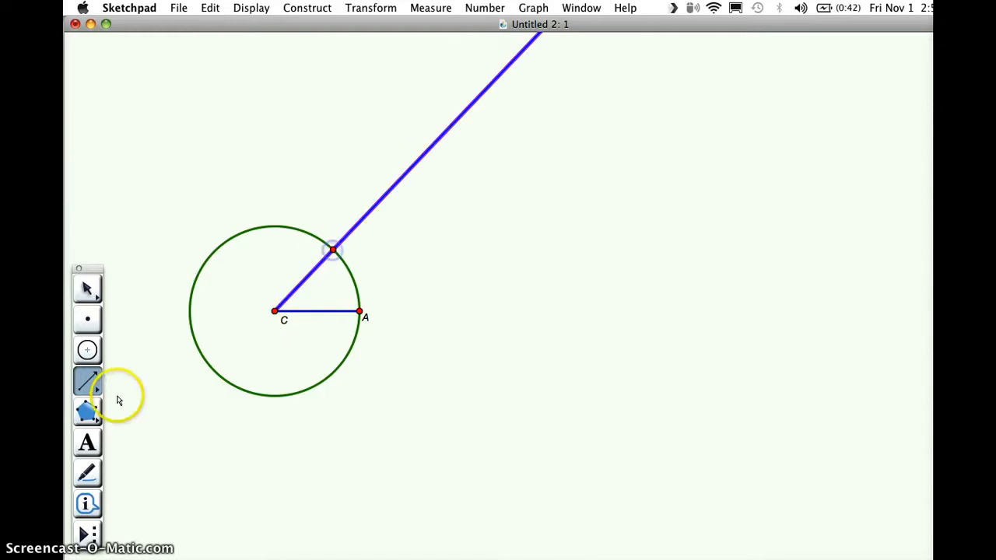
Show the label of the point where the slanted ray crosses the circle and rename it B.
{"action": "left_click", "coordinate": [84, 455]}
{"action": "left_click", "coordinate": [332, 250]}
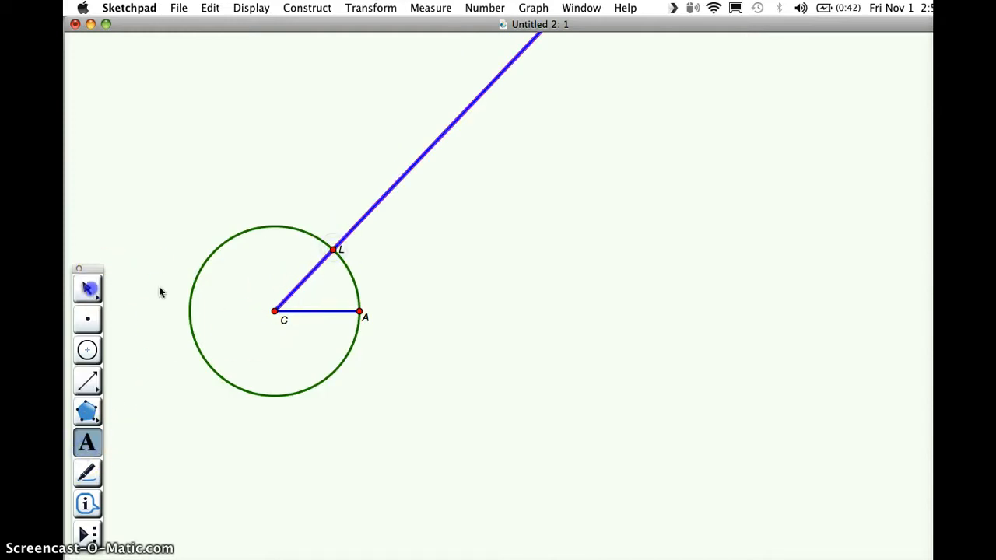
{"action": "key", "text": "Escape"}
{"action": "double_click", "coordinate": [338, 249]}
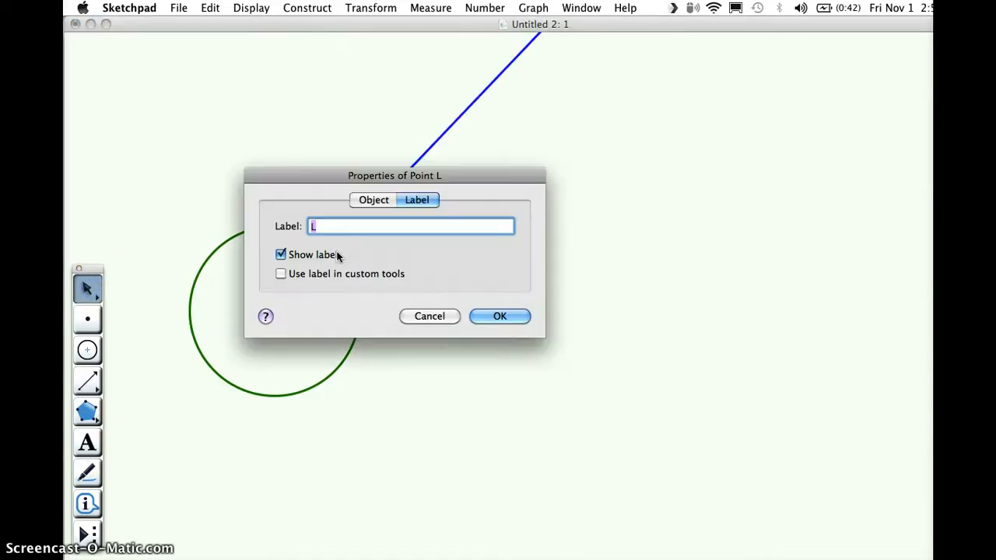
{"action": "type", "text": "B"}
{"action": "key", "text": "Return"}
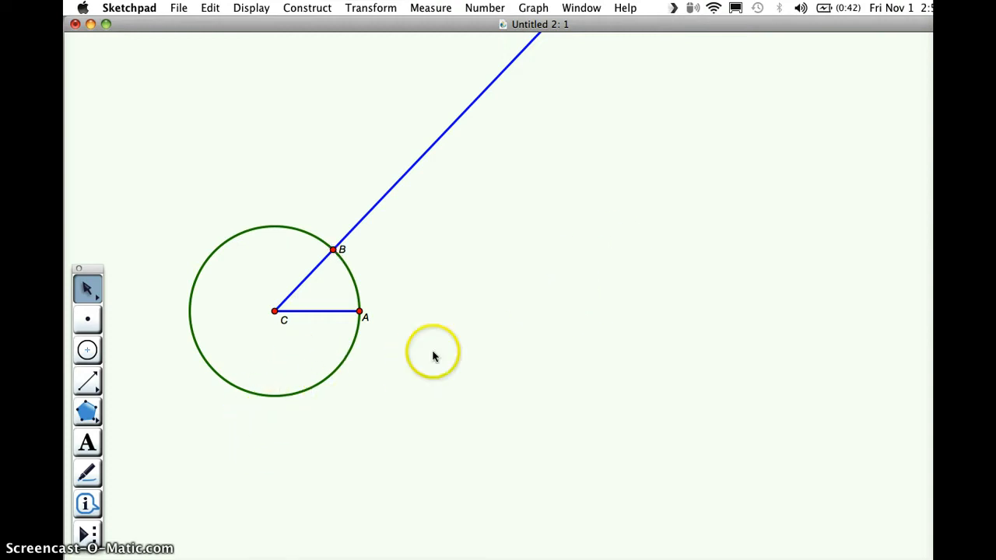
Construct the arc on the circle from point A to point B.
{"action": "left_click", "coordinate": [360, 313]}
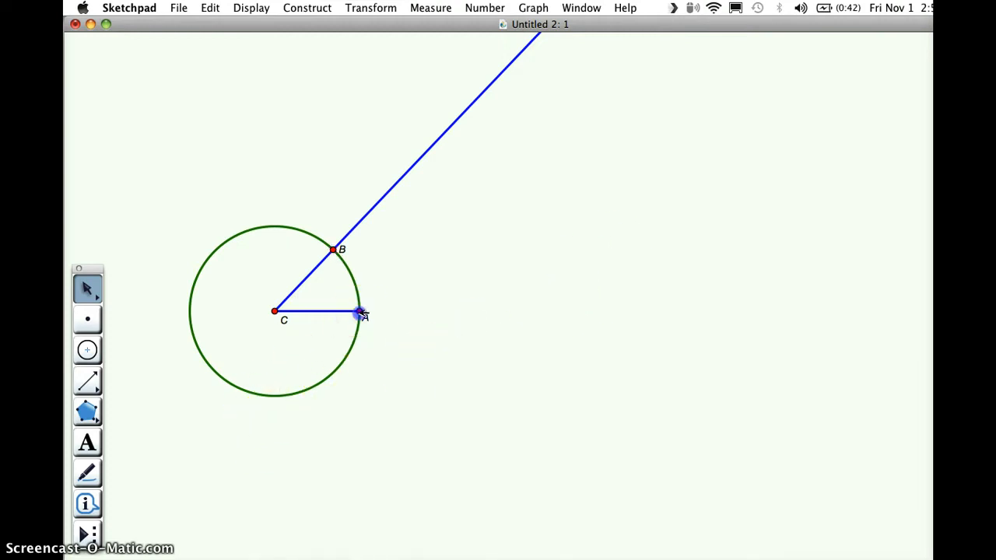
{"action": "left_click", "coordinate": [341, 260]}
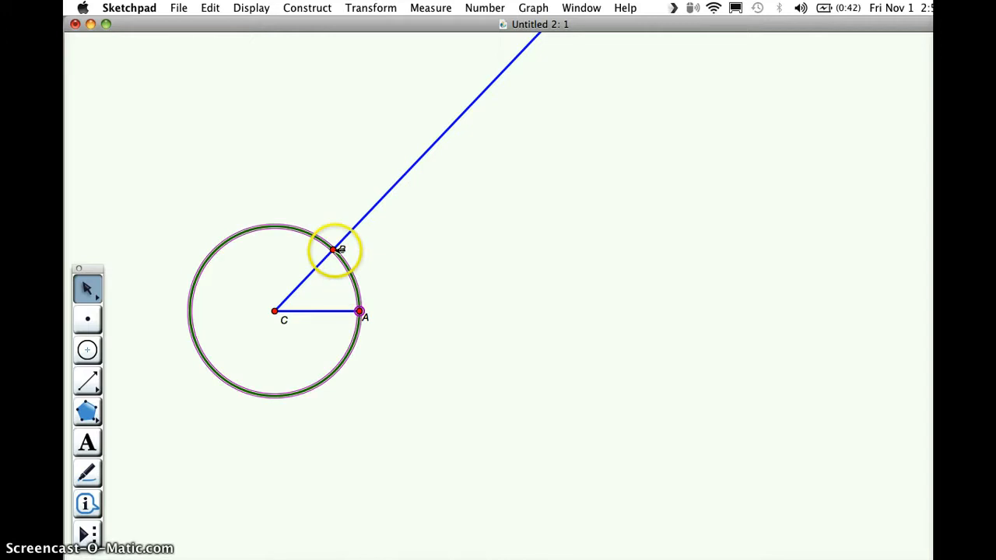
{"action": "left_click", "coordinate": [319, 7]}
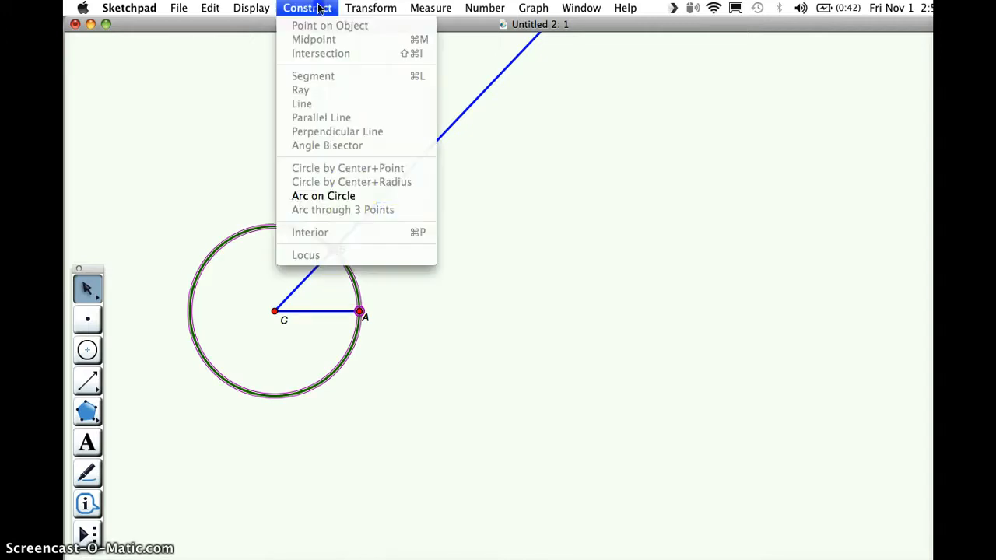
{"action": "left_click", "coordinate": [350, 198]}
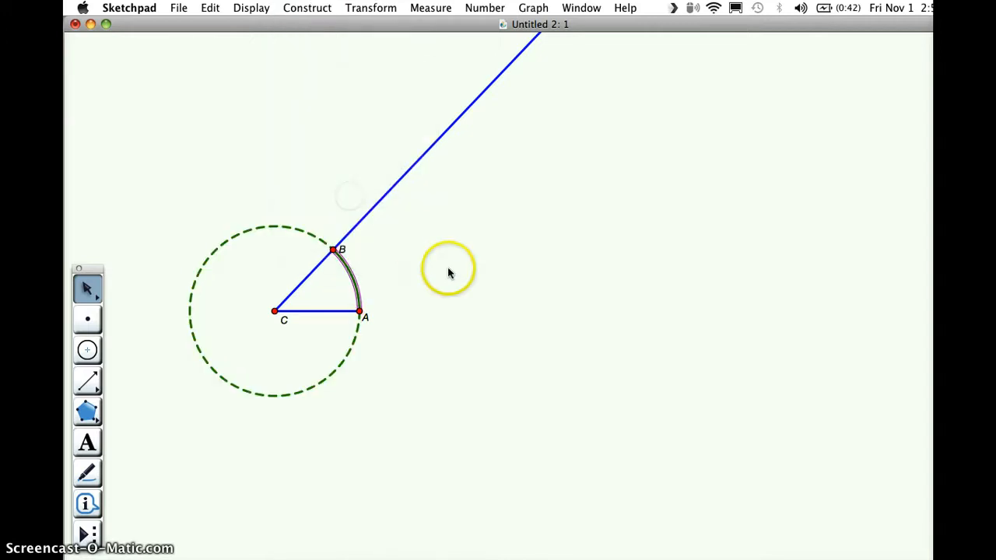
{"action": "left_click_drag", "start_coordinate": [330, 247], "coordinate": [294, 244]}
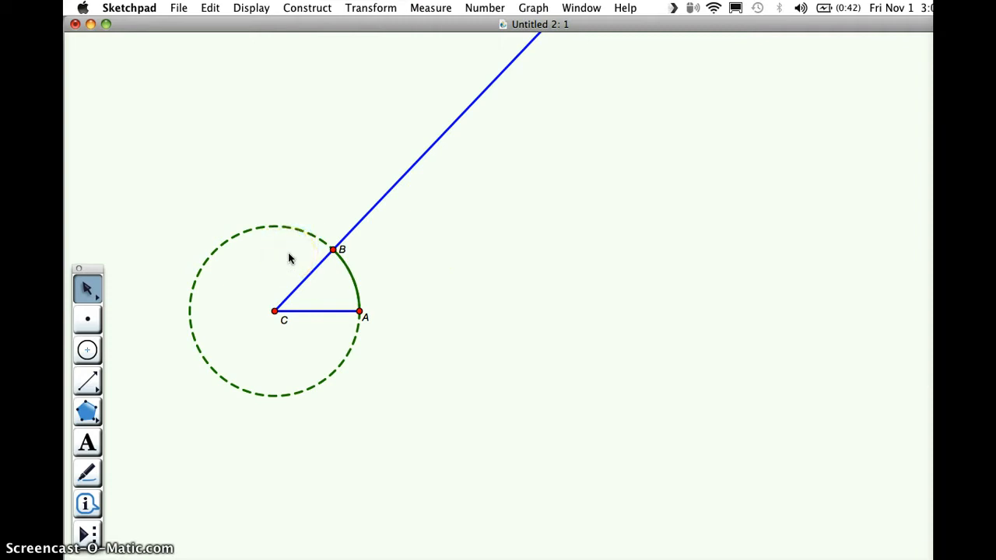
Measure the distance between points C and A and place the measurement above the circle.
{"action": "left_click", "coordinate": [290, 312]}
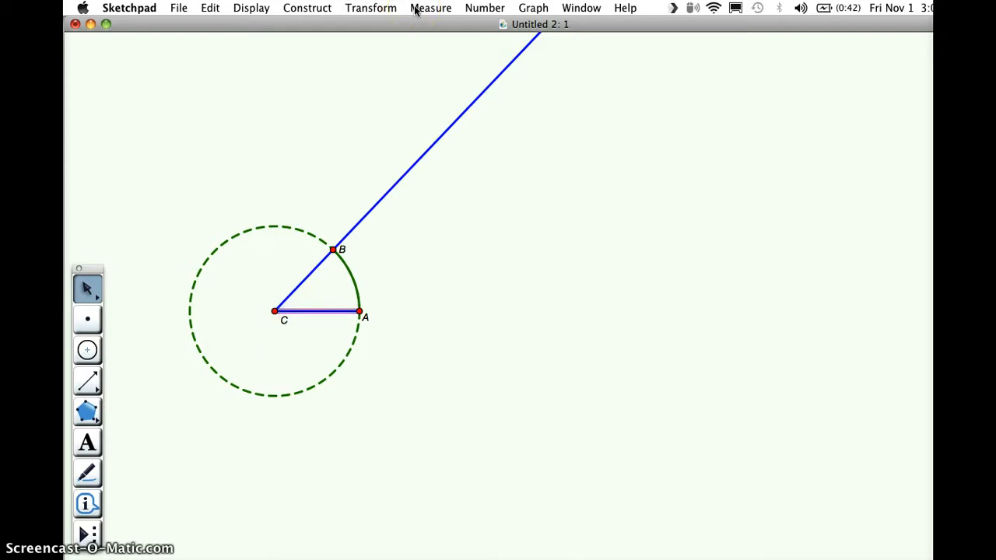
{"action": "left_click", "coordinate": [274, 311]}
{"action": "left_click", "coordinate": [360, 312]}
{"action": "left_click", "coordinate": [423, 14]}
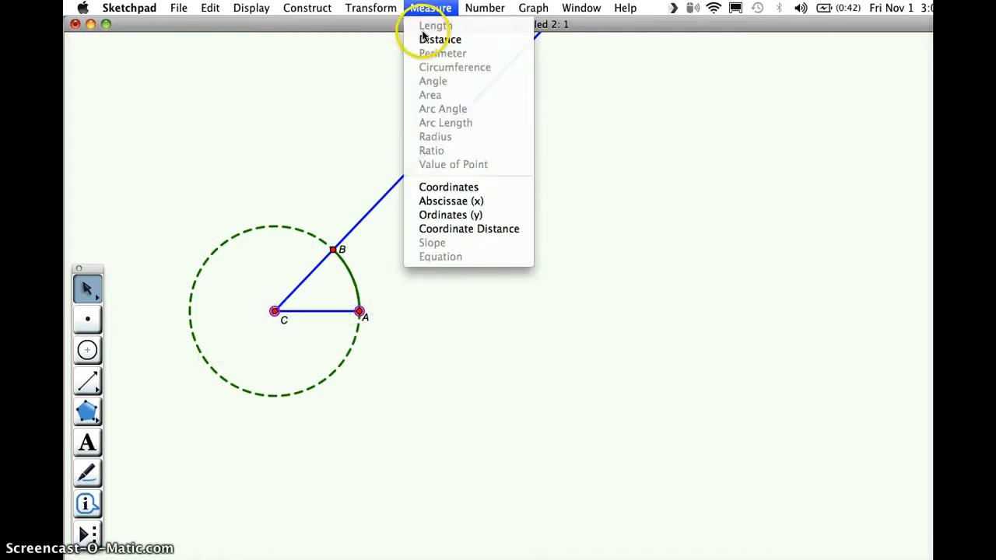
{"action": "left_click", "coordinate": [427, 39]}
{"action": "left_click_drag", "start_coordinate": [168, 102], "coordinate": [189, 138]}
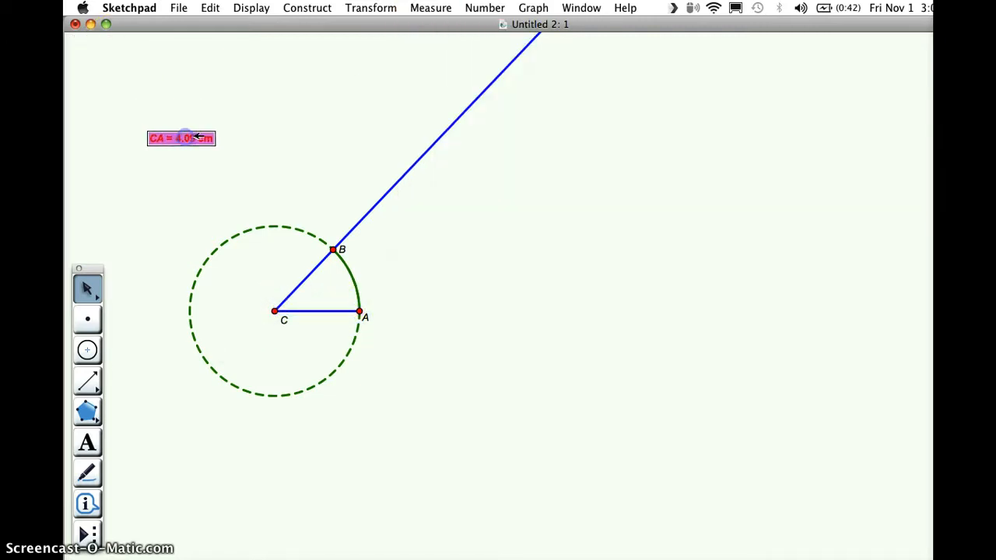
{"action": "left_click", "coordinate": [269, 142]}
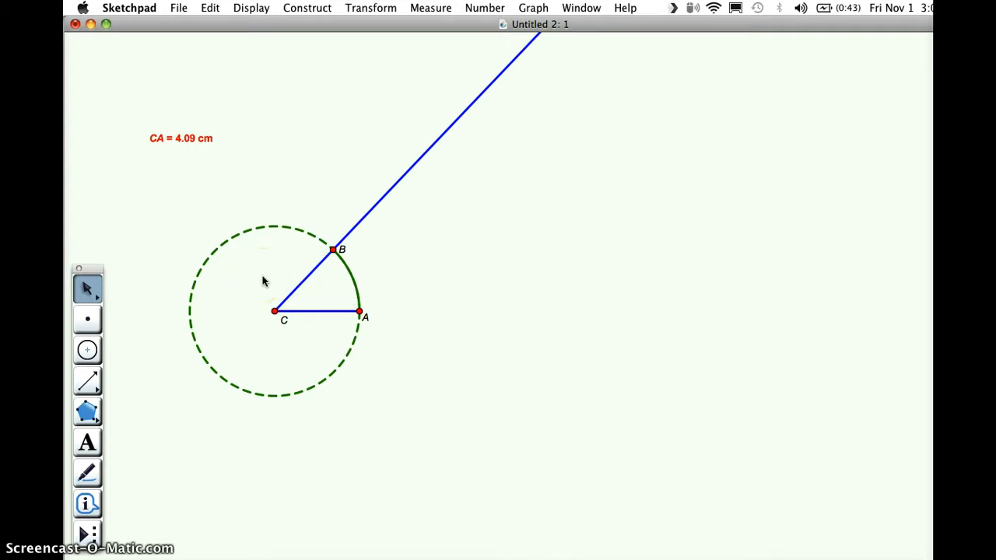
Measure the arc length of arc AB.
{"action": "left_click", "coordinate": [353, 266]}
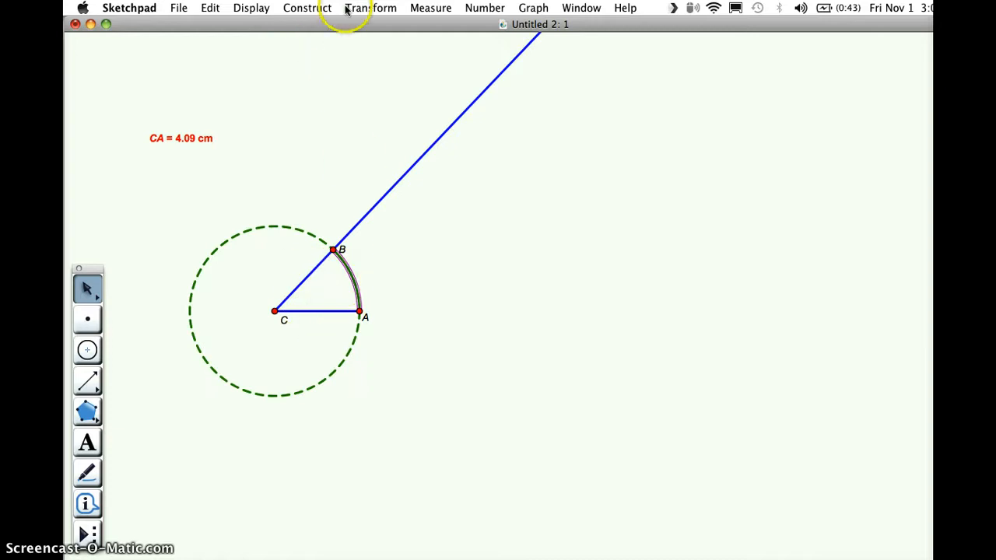
{"action": "left_click", "coordinate": [414, 7]}
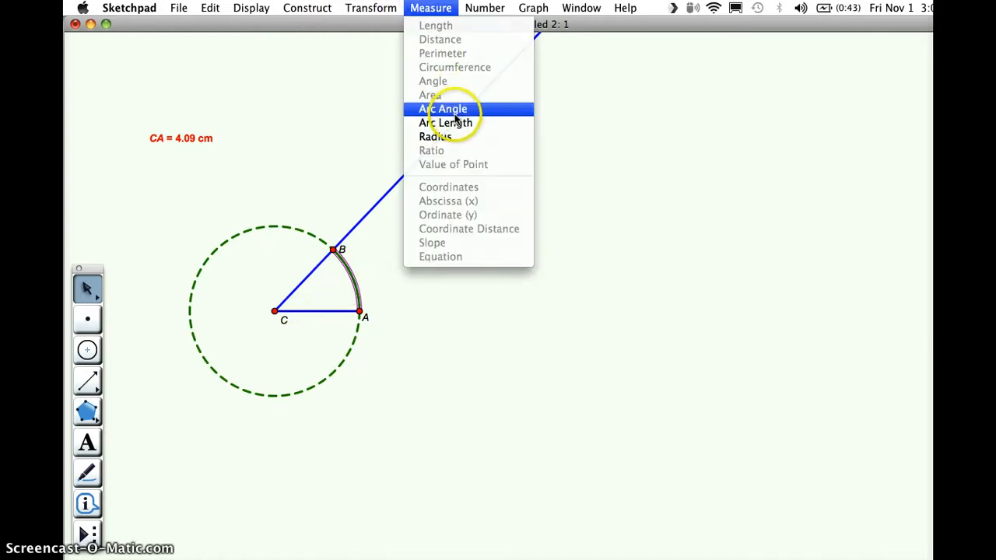
{"action": "left_click", "coordinate": [455, 120]}
{"action": "left_click", "coordinate": [307, 185]}
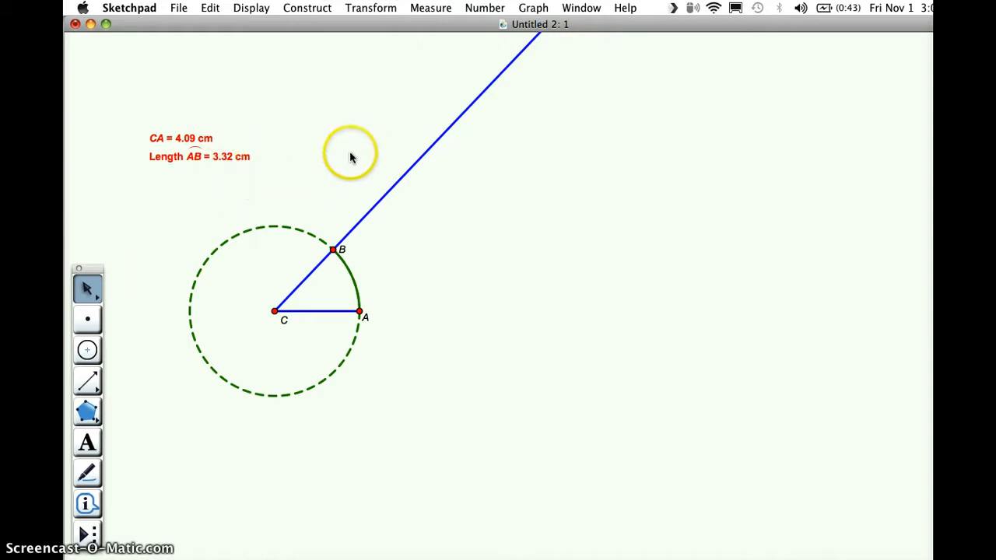
Calculate the ratio of the arc AB length to the radius CA.
{"action": "left_click", "coordinate": [481, 9]}
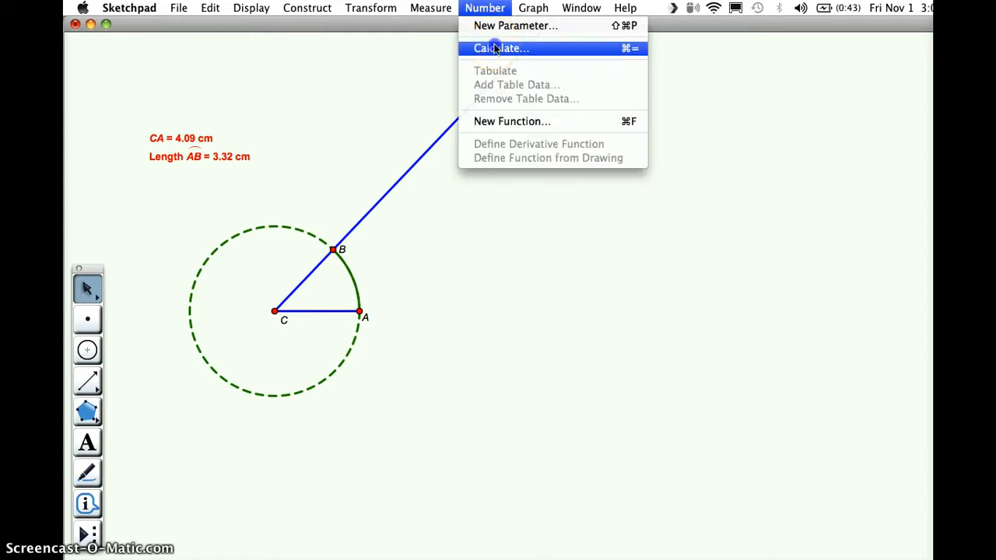
{"action": "left_click", "coordinate": [494, 46]}
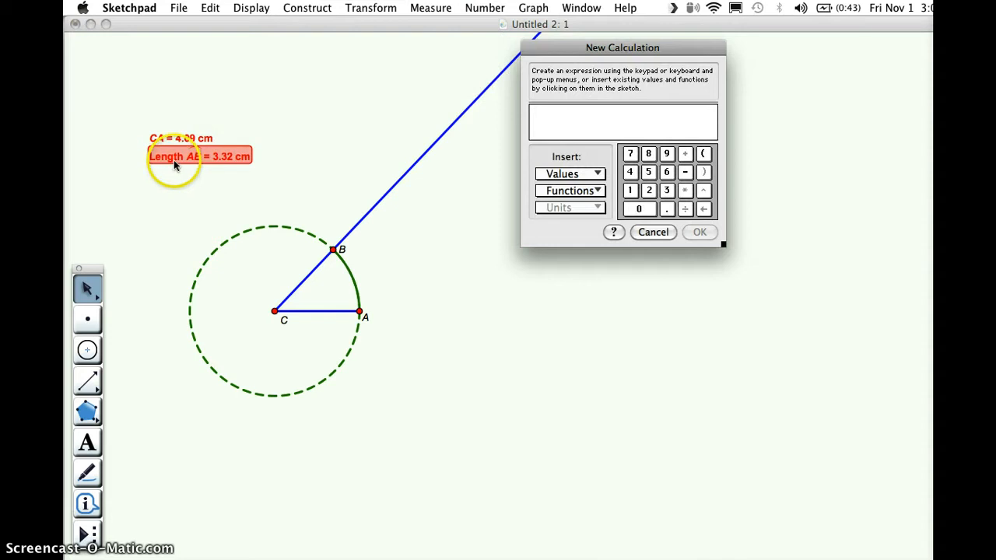
{"action": "type", "text": "/"}
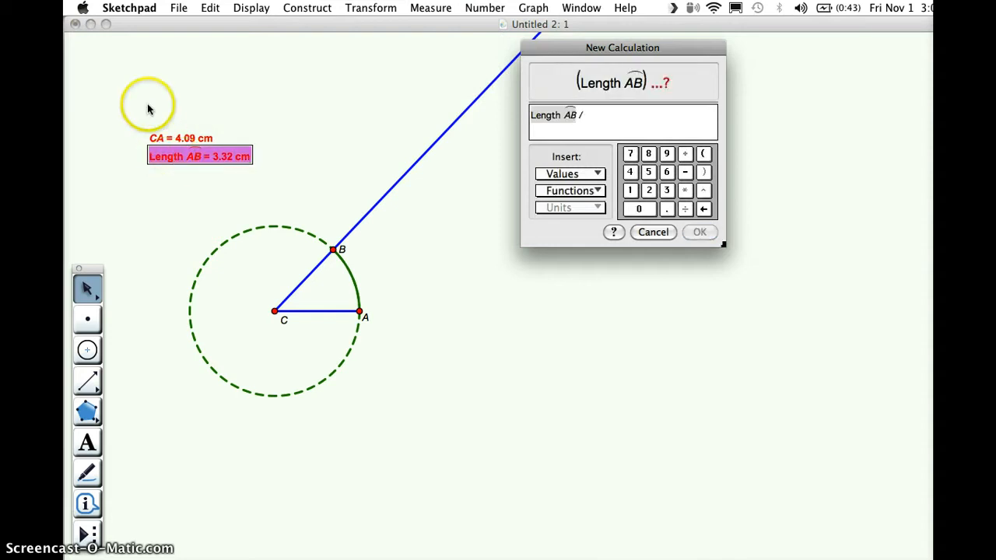
{"action": "left_click", "coordinate": [167, 138]}
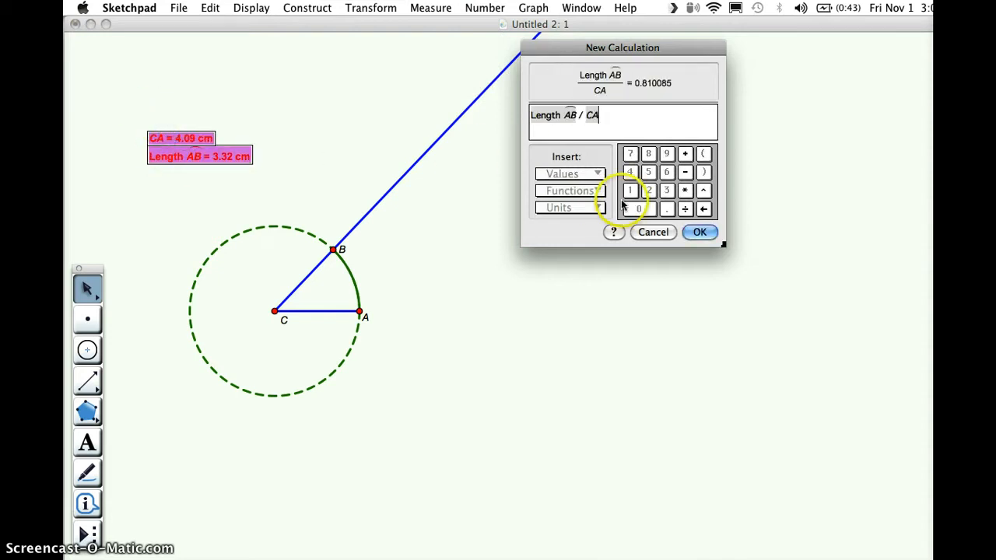
{"action": "key", "text": "Return"}
{"action": "left_click", "coordinate": [273, 187]}
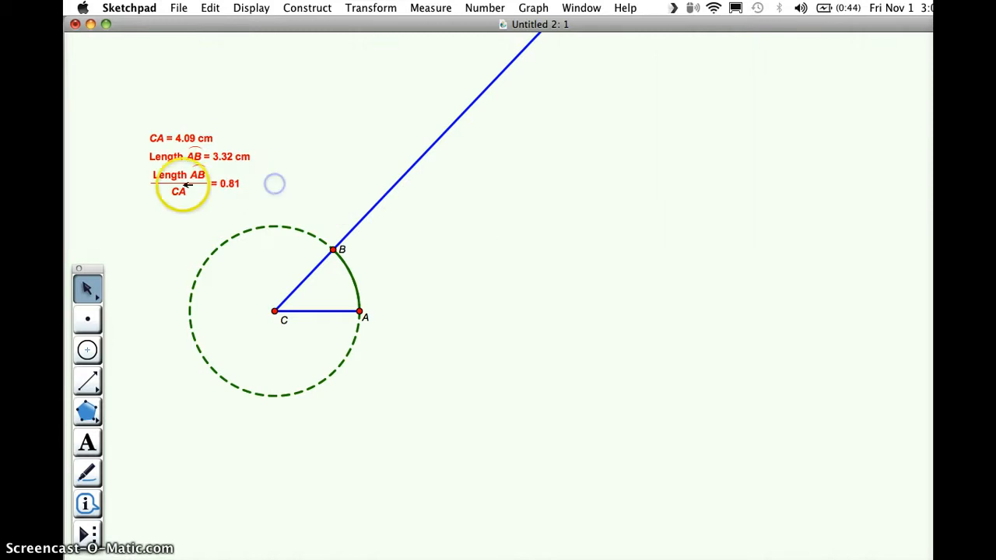
Place the ratio calculation in the empty area on the far side of the slanted ray.
{"action": "left_click", "coordinate": [178, 193]}
{"action": "left_click_drag", "start_coordinate": [177, 193], "coordinate": [536, 189]}
{"action": "left_click", "coordinate": [491, 231]}
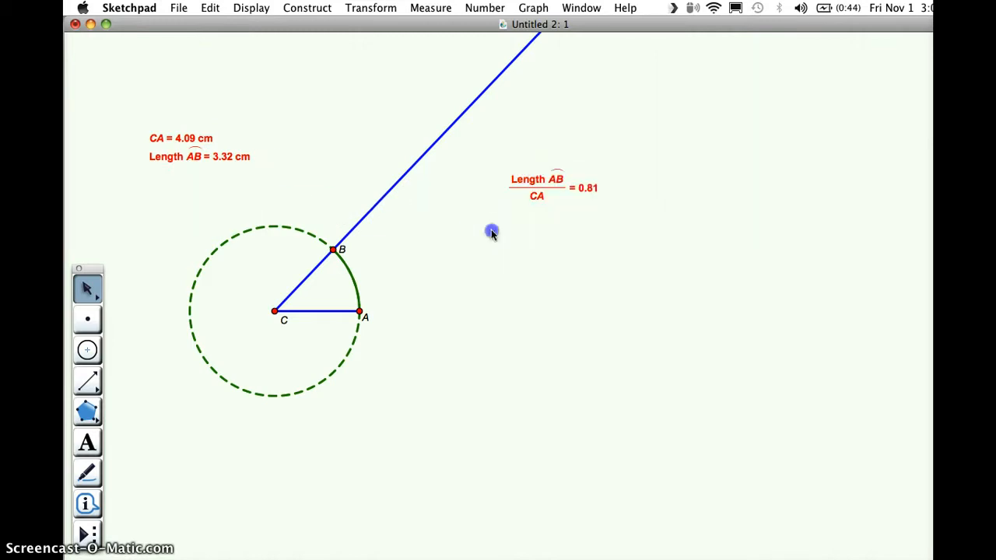
{"action": "left_click", "coordinate": [417, 213]}
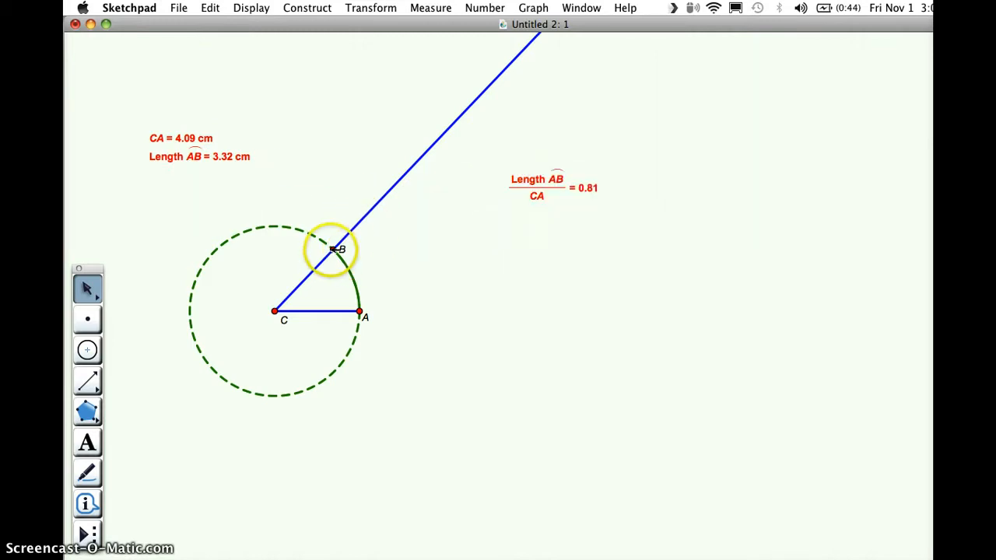
Label the arc length to radius ratio as Theta.
{"action": "right_click", "coordinate": [547, 181]}
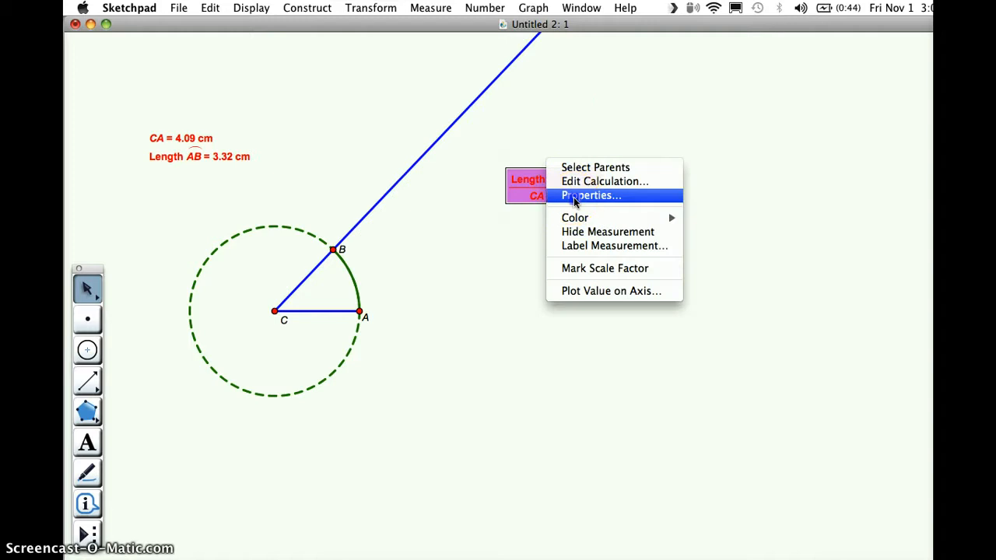
{"action": "left_click", "coordinate": [576, 198]}
{"action": "type", "text": "T"}
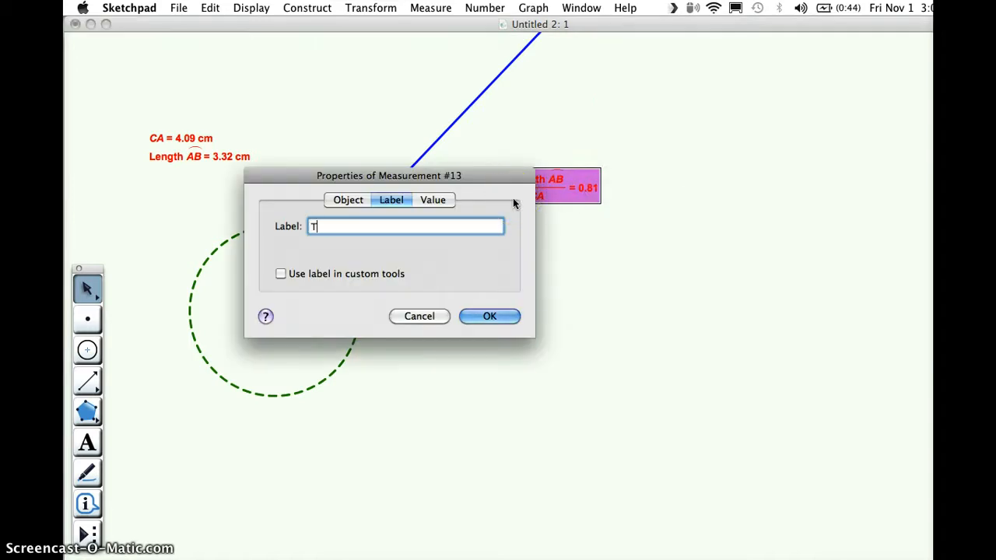
{"action": "type", "text": "heta"}
{"action": "key", "text": "Return"}
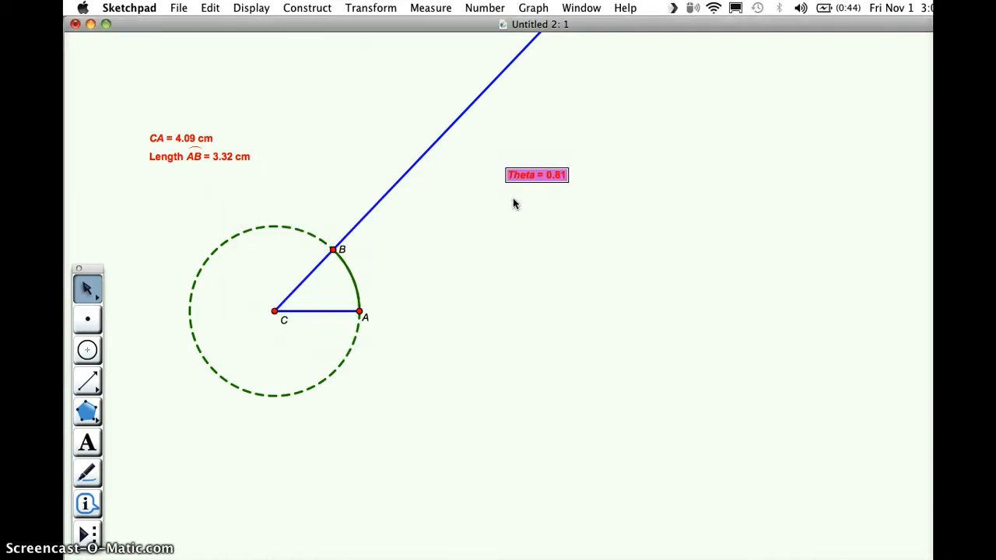
{"action": "left_click", "coordinate": [513, 203]}
Hide the arc AB length measurement and move point B around the circle to a Theta of about 0.91.
{"action": "left_click", "coordinate": [333, 250]}
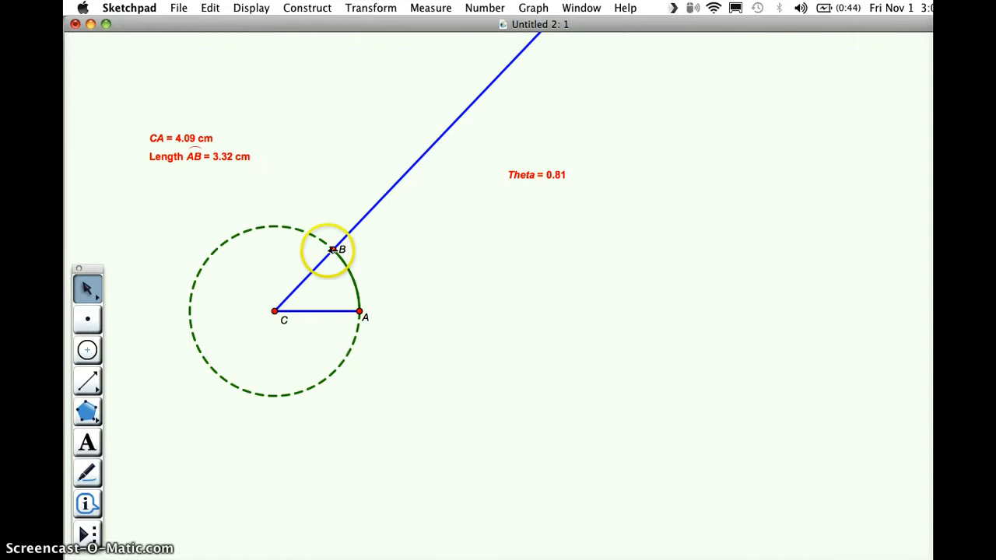
{"action": "left_click", "coordinate": [194, 156], "text": "shift"}
{"action": "key", "text": "Delete"}
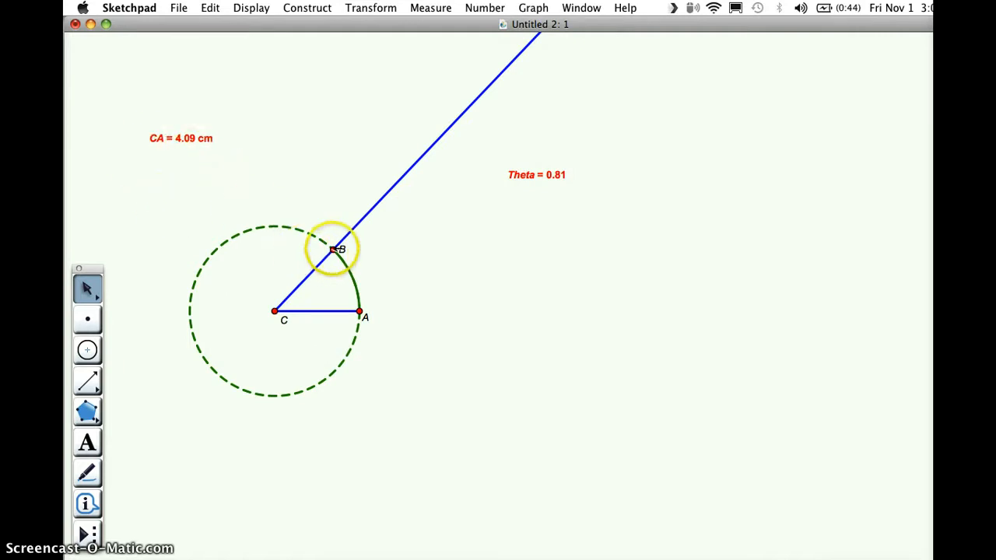
{"action": "left_click_drag", "start_coordinate": [334, 249], "coordinate": [307, 305]}
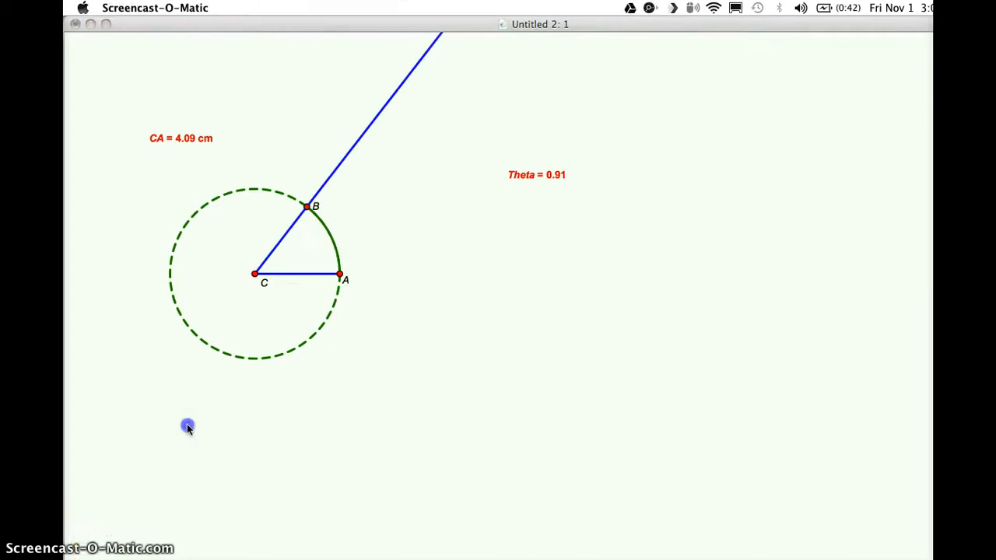
Define a coordinate system using segment CA as the unit distance.
{"action": "left_click", "coordinate": [186, 426]}
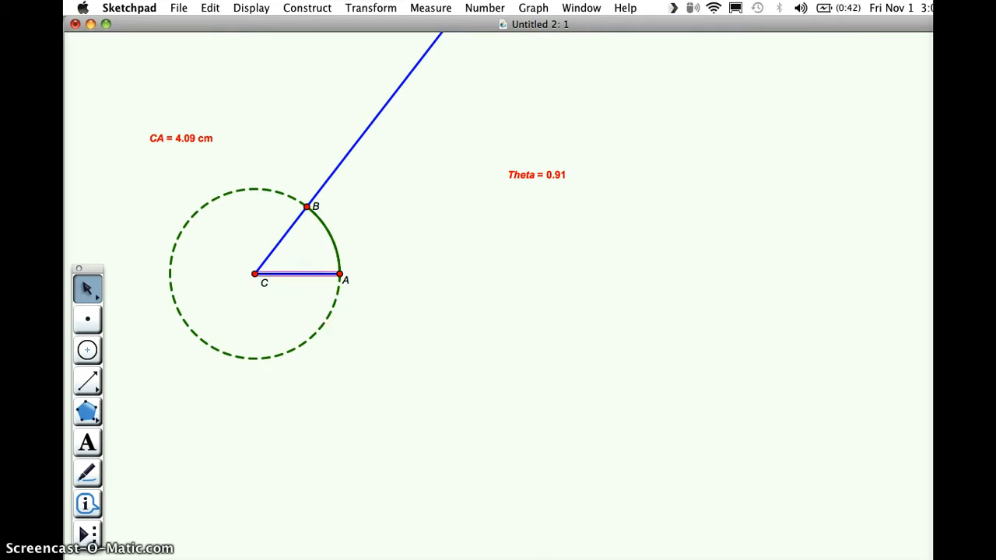
{"action": "left_click", "coordinate": [532, 8]}
{"action": "left_click", "coordinate": [549, 24]}
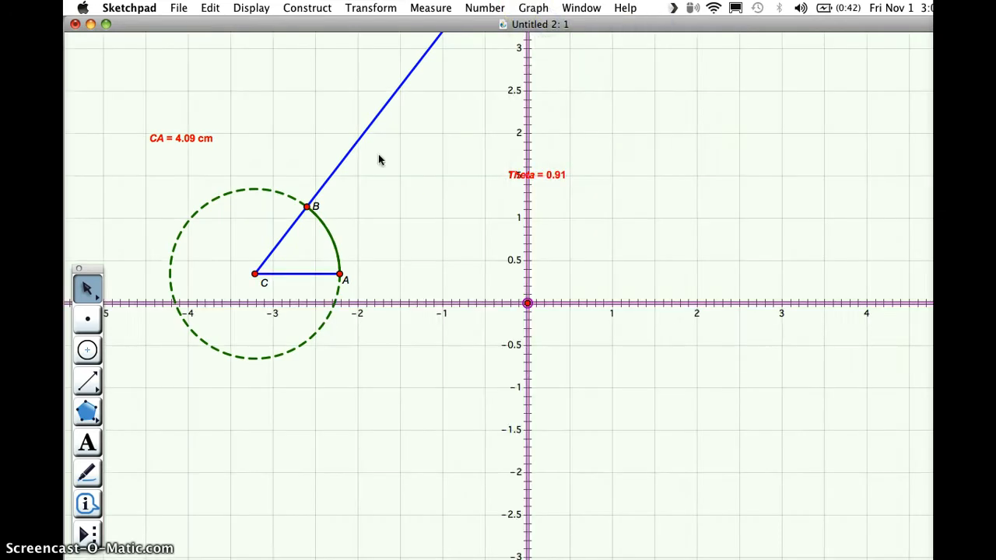
Move the circle closer to the y-axis with a radius of about 3.53 cm, and place the Theta value below the CA measurement.
{"action": "left_click_drag", "start_coordinate": [255, 274], "coordinate": [340, 280]}
{"action": "mouse_move", "coordinate": [440, 283]}
{"action": "left_mouse_down"}
{"action": "mouse_move", "coordinate": [365, 290]}
{"action": "mouse_move", "coordinate": [530, 304]}
{"action": "mouse_move", "coordinate": [352, 272]}
{"action": "mouse_move", "coordinate": [426, 276]}
{"action": "left_mouse_up"}
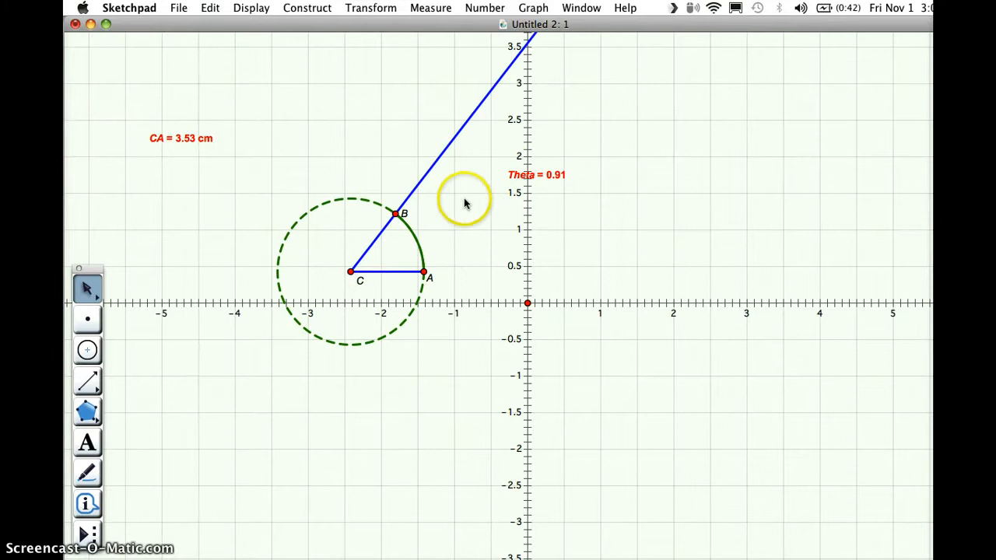
{"action": "left_click_drag", "start_coordinate": [520, 173], "coordinate": [164, 156]}
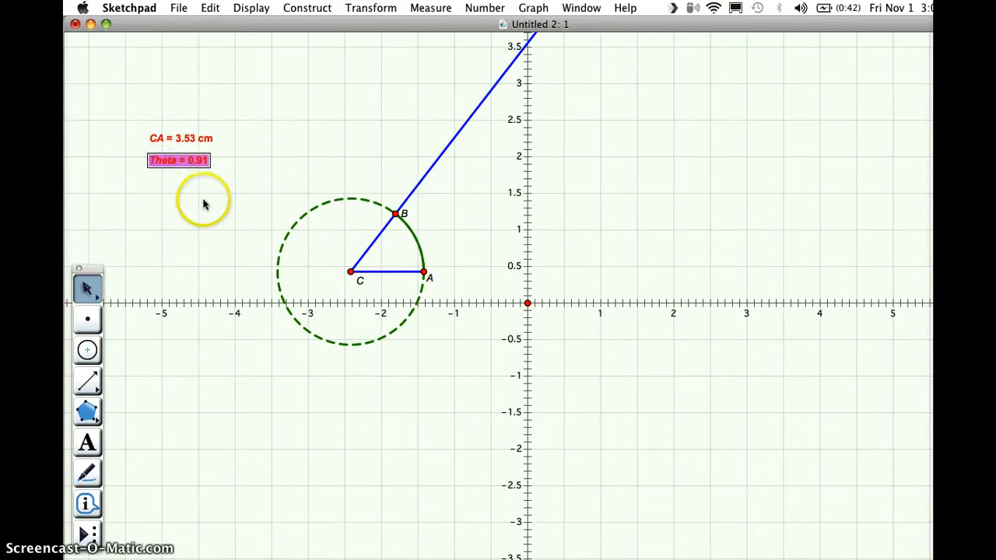
Plot the Theta value as a point on the x-axis.
{"action": "left_click", "coordinate": [531, 8]}
{"action": "left_click", "coordinate": [582, 128]}
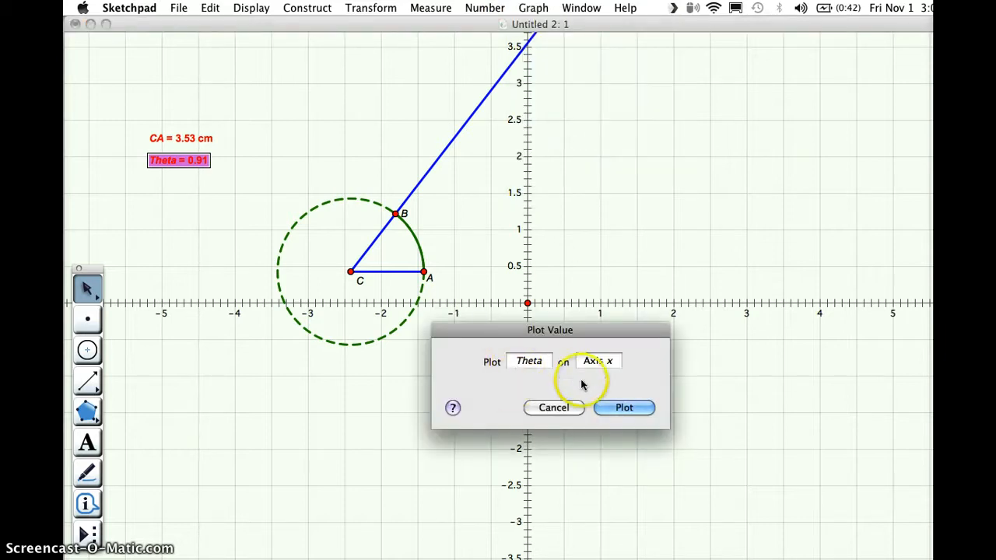
{"action": "left_click", "coordinate": [612, 406]}
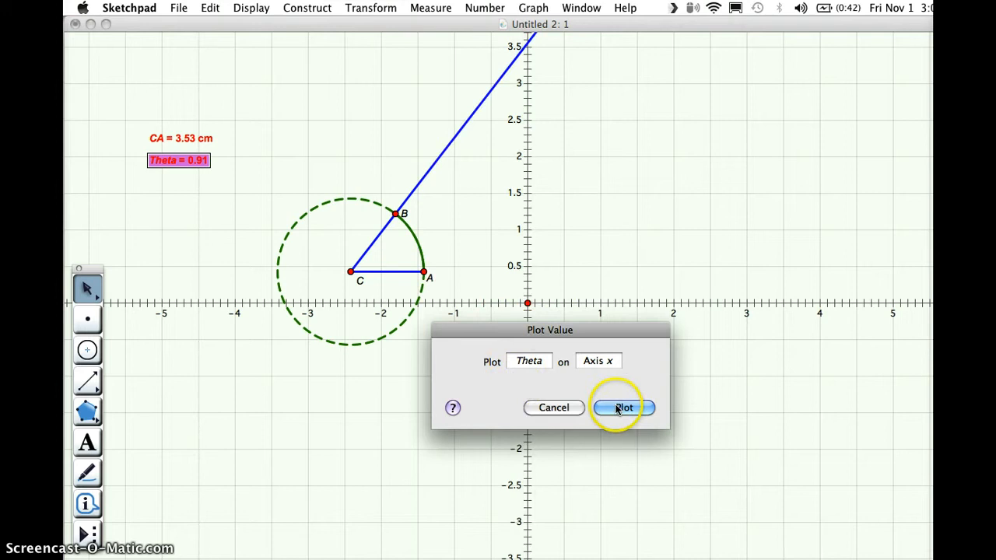
{"action": "left_click", "coordinate": [347, 387]}
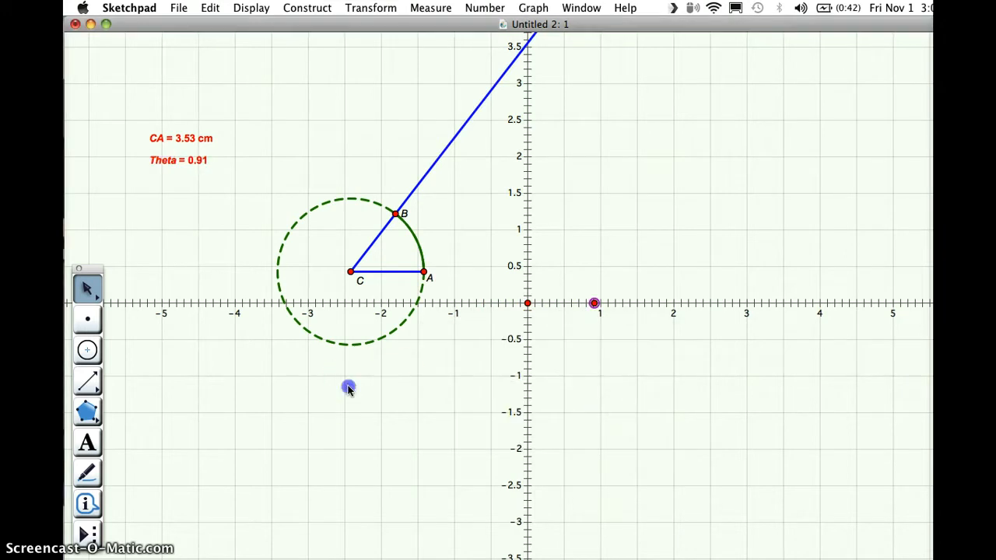
Construct a thick green segment along the x-axis from the origin to the plotted Theta point.
{"action": "left_click", "coordinate": [528, 303]}
{"action": "left_click", "coordinate": [593, 303]}
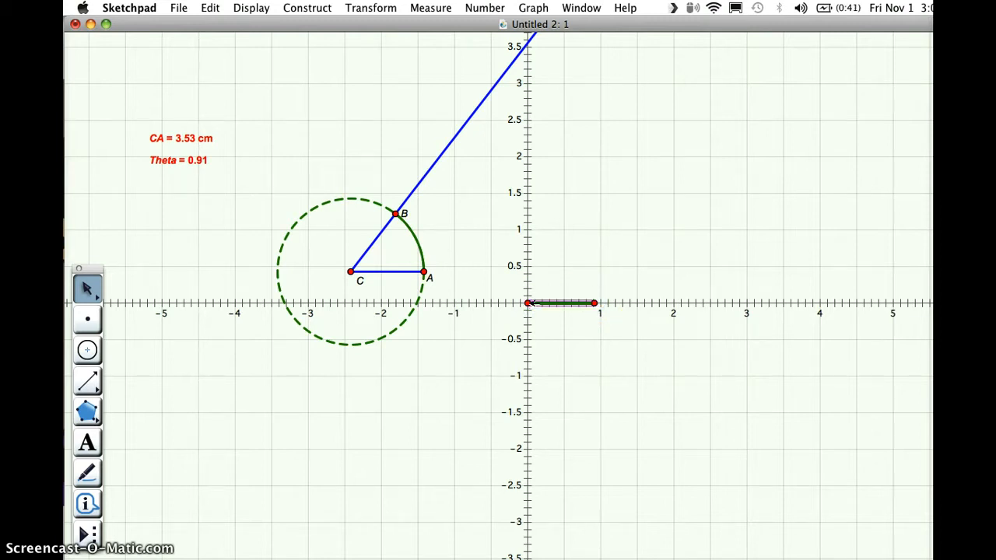
Move point B around the circle to a Theta of about 2.79 and reduce the radius to about 2.47 cm.
{"action": "mouse_move", "coordinate": [395, 214]}
{"action": "left_mouse_down"}
{"action": "mouse_move", "coordinate": [323, 237]}
{"action": "mouse_move", "coordinate": [309, 258]}
{"action": "left_mouse_up"}
{"action": "left_click", "coordinate": [238, 487]}
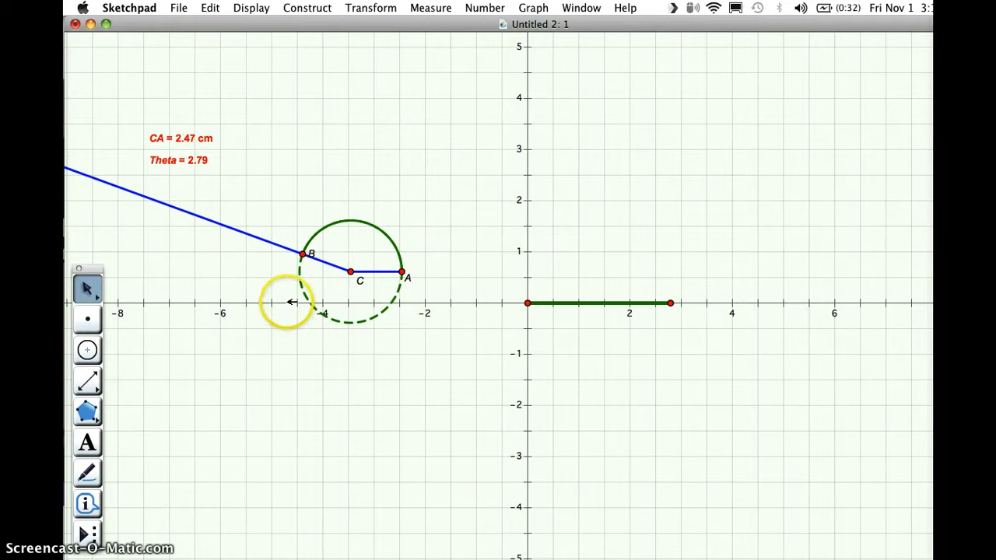
Construct the perpendicular to ray CB through point B, and move B to a Theta of about 2.10.
{"action": "left_click", "coordinate": [322, 264]}
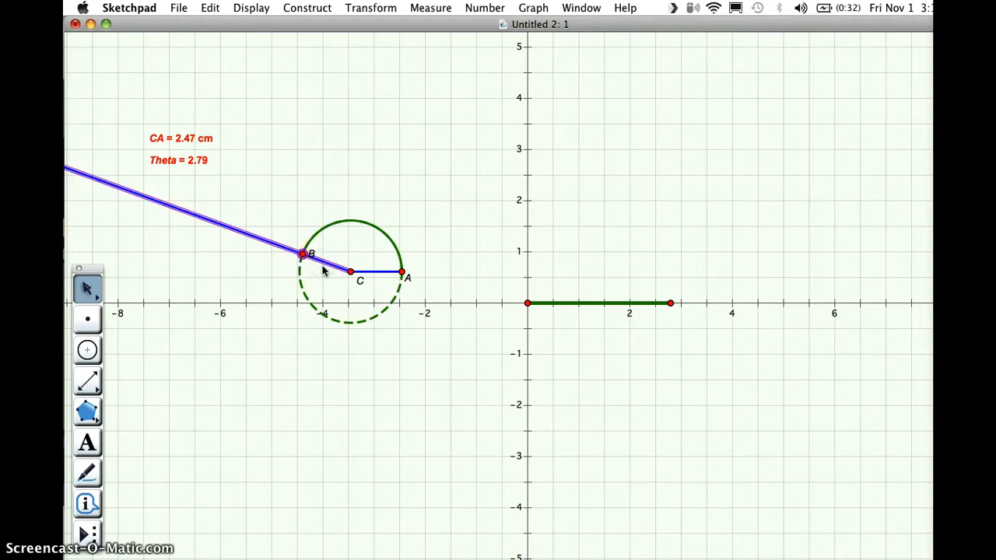
{"action": "left_click", "coordinate": [317, 9]}
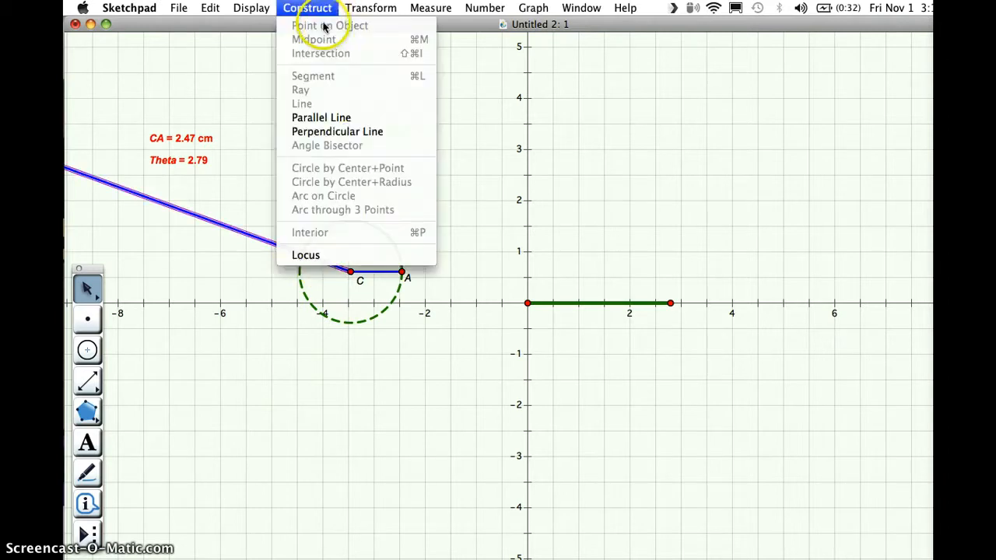
{"action": "left_click", "coordinate": [347, 133]}
{"action": "left_click", "coordinate": [394, 153]}
{"action": "left_click", "coordinate": [313, 356]}
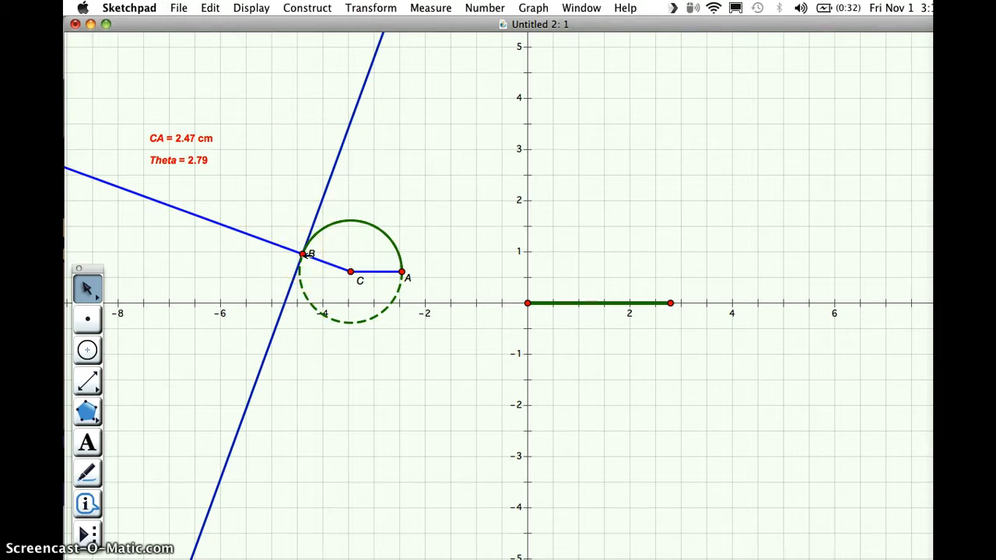
{"action": "left_click_drag", "start_coordinate": [301, 256], "coordinate": [337, 252]}
{"action": "left_click", "coordinate": [425, 226]}
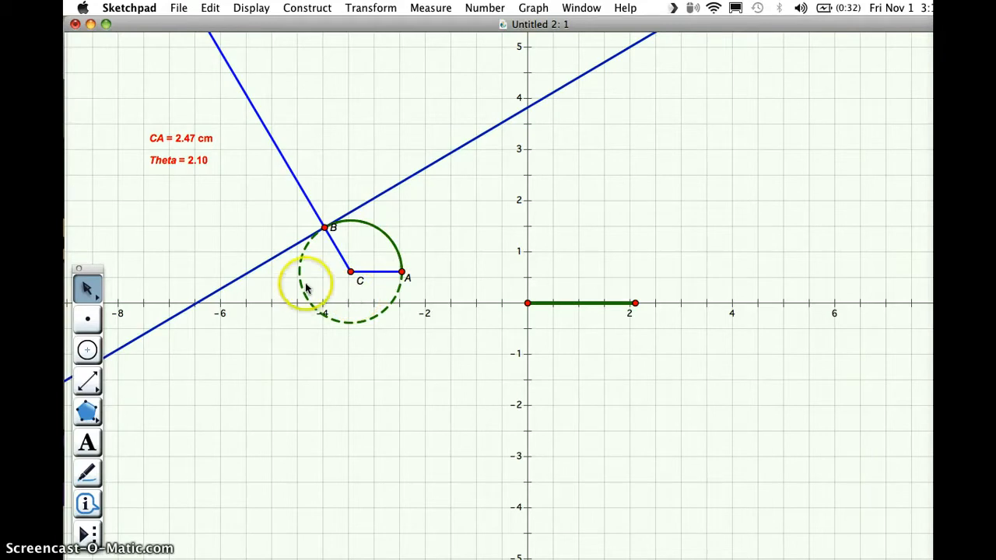
Draw a straight line through points C and A.
{"action": "left_click", "coordinate": [86, 381]}
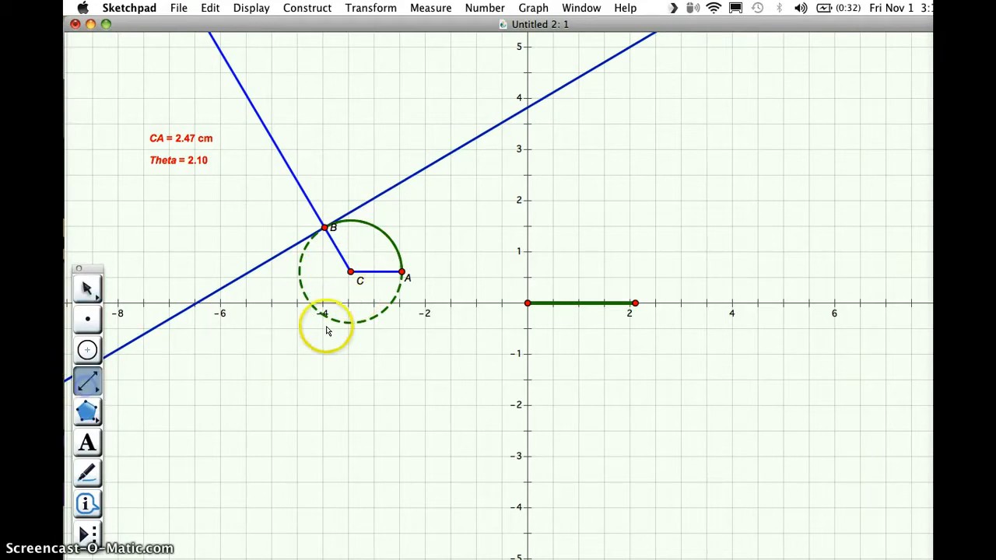
{"action": "left_click", "coordinate": [351, 271]}
{"action": "left_click", "coordinate": [401, 273]}
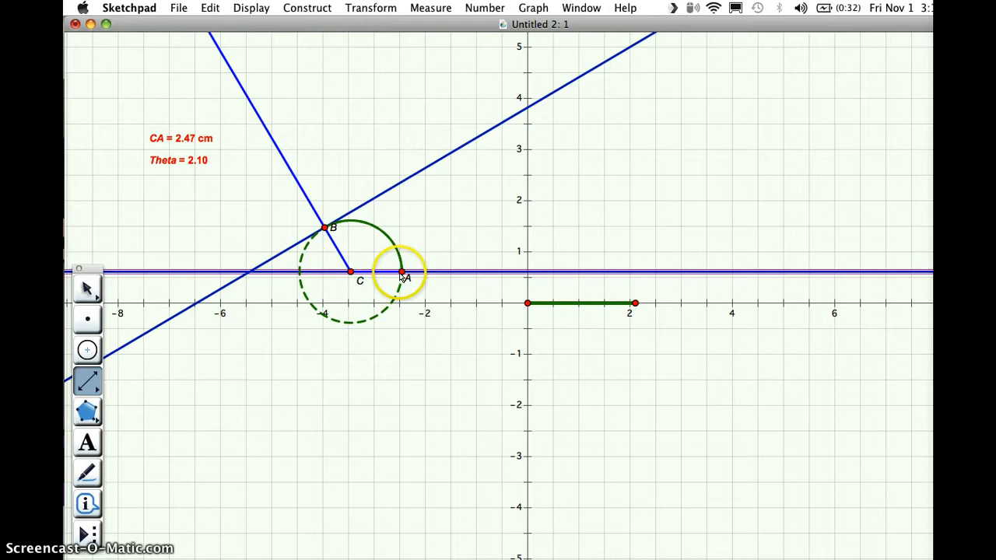
{"action": "left_click", "coordinate": [86, 289]}
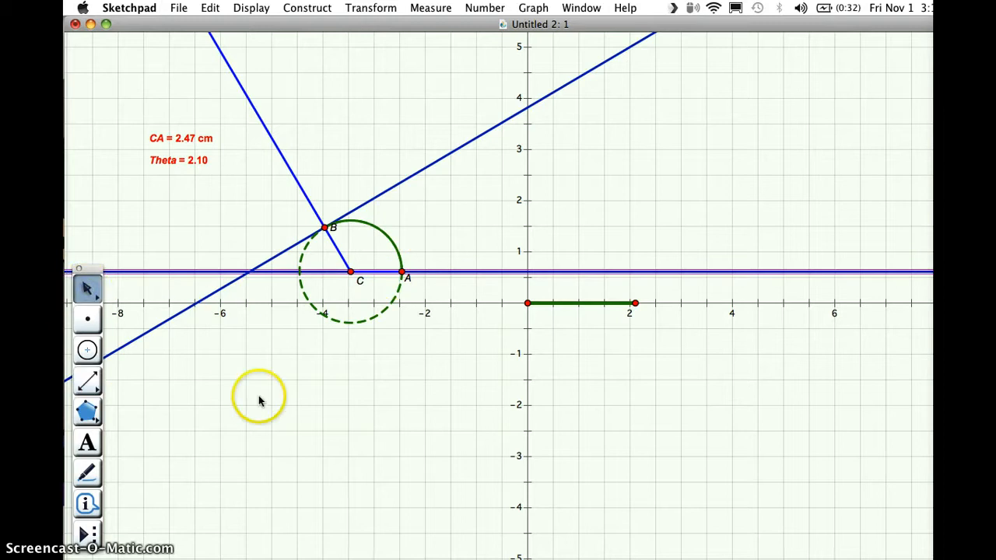
{"action": "left_click", "coordinate": [259, 397]}
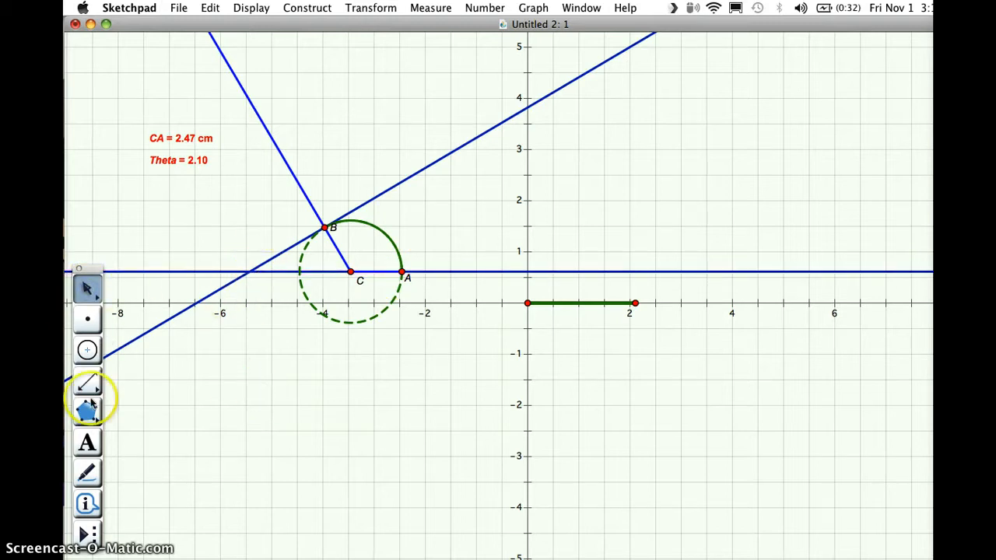
Mark the right angle at point B between the perpendicular line and the radius CB.
{"action": "left_click", "coordinate": [87, 473]}
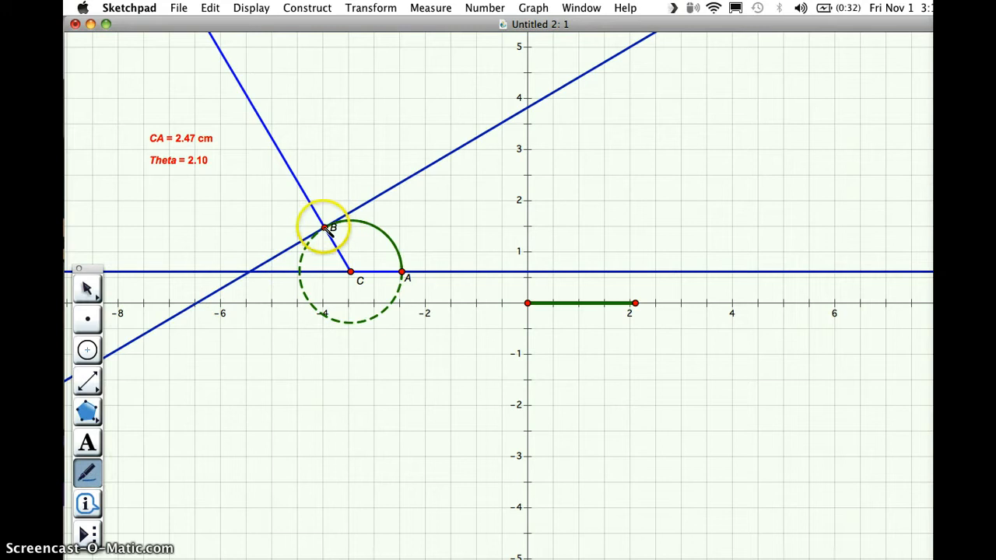
{"action": "left_click_drag", "start_coordinate": [319, 226], "coordinate": [327, 237]}
{"action": "left_click", "coordinate": [87, 288]}
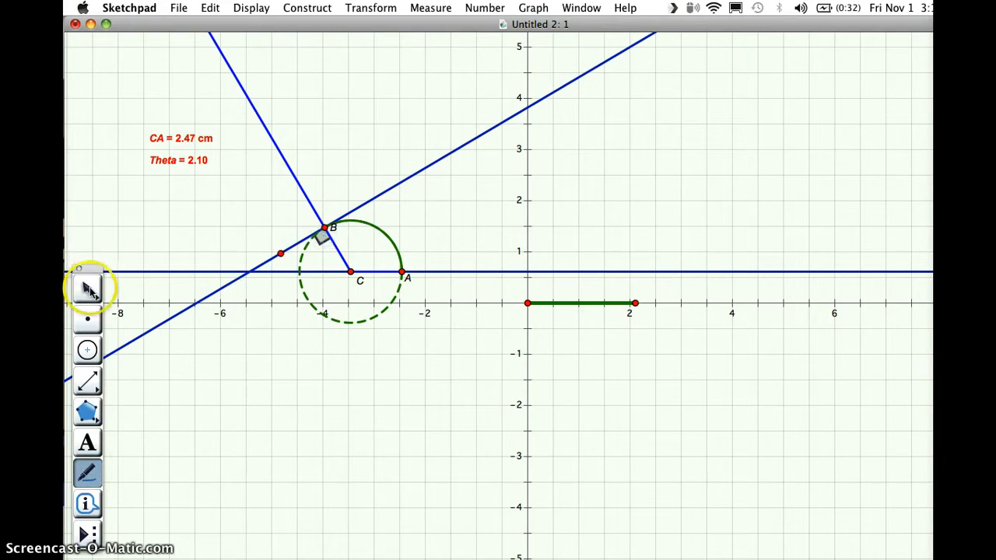
Construct the intersection point of the perpendicular line and line CA, and show its label.
{"action": "left_click", "coordinate": [225, 411]}
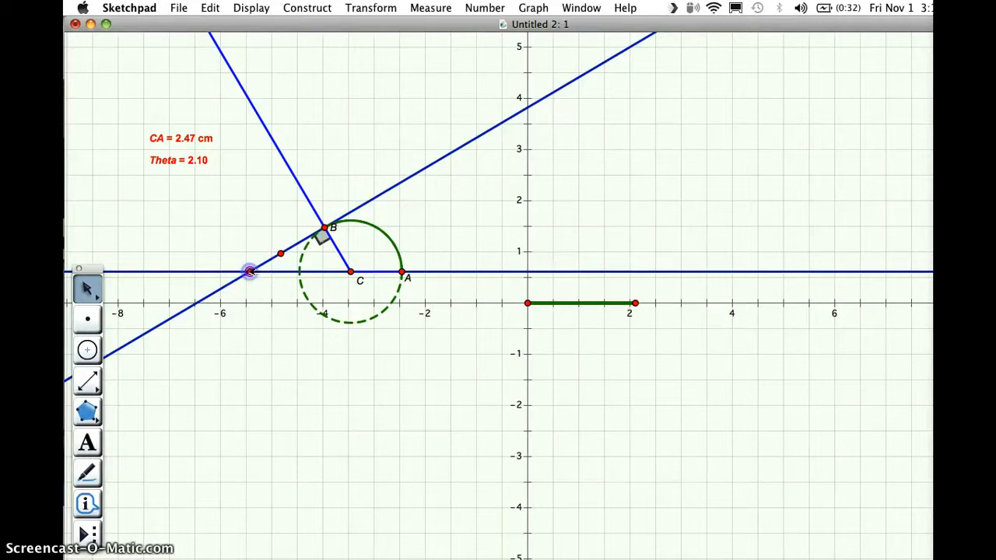
{"action": "left_click", "coordinate": [87, 442]}
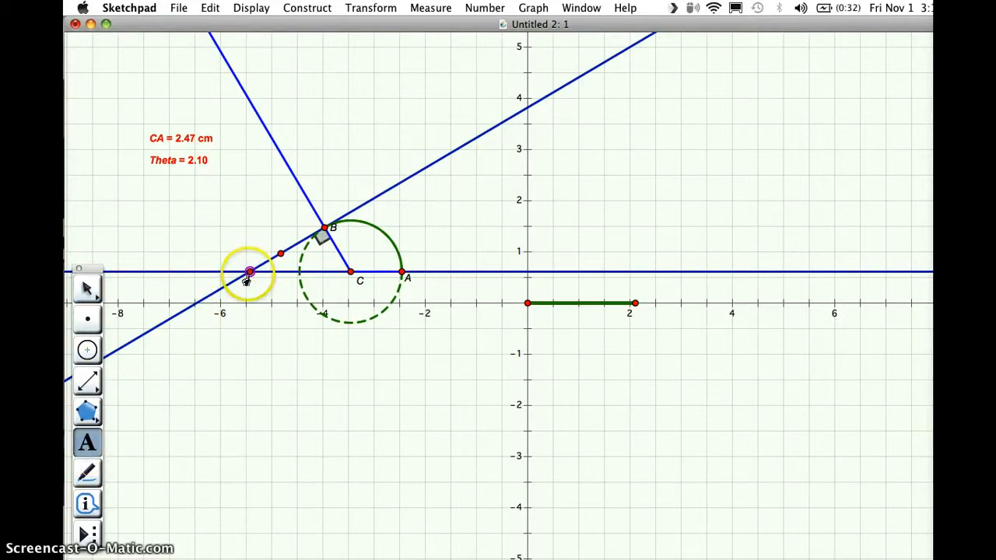
{"action": "left_click", "coordinate": [86, 287]}
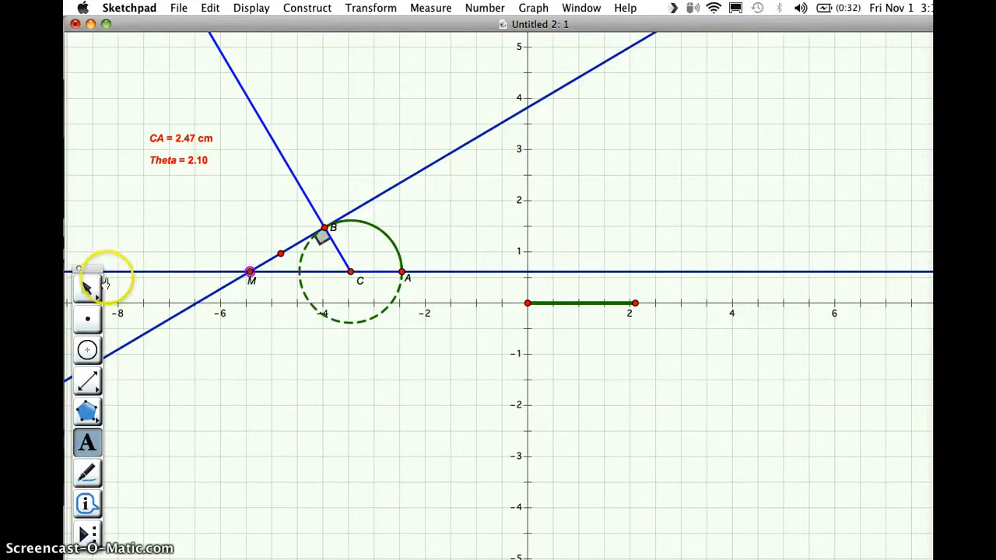
Rename the intersection point of the perpendicular line and line CA as D.
{"action": "double_click", "coordinate": [253, 284]}
{"action": "type", "text": "D"}
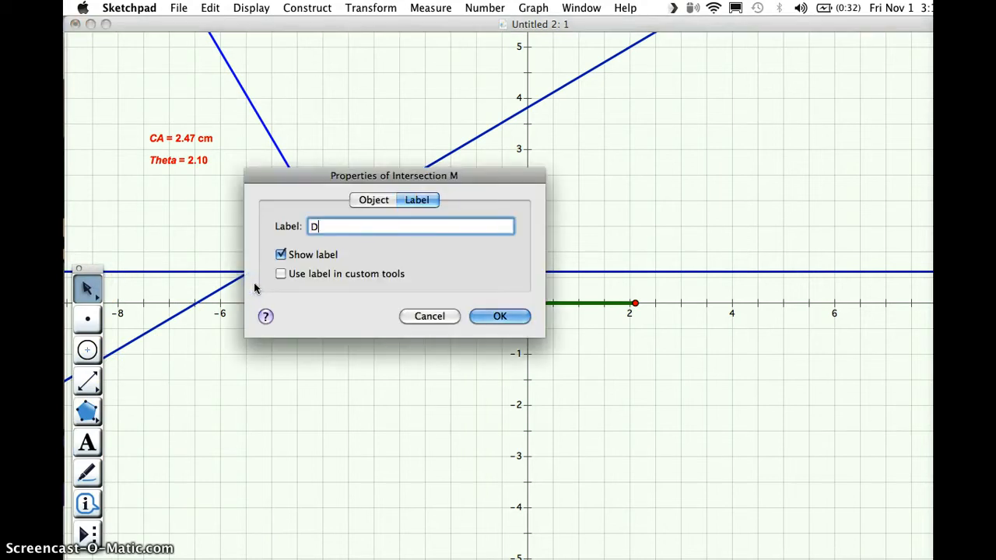
{"action": "key", "text": "Return"}
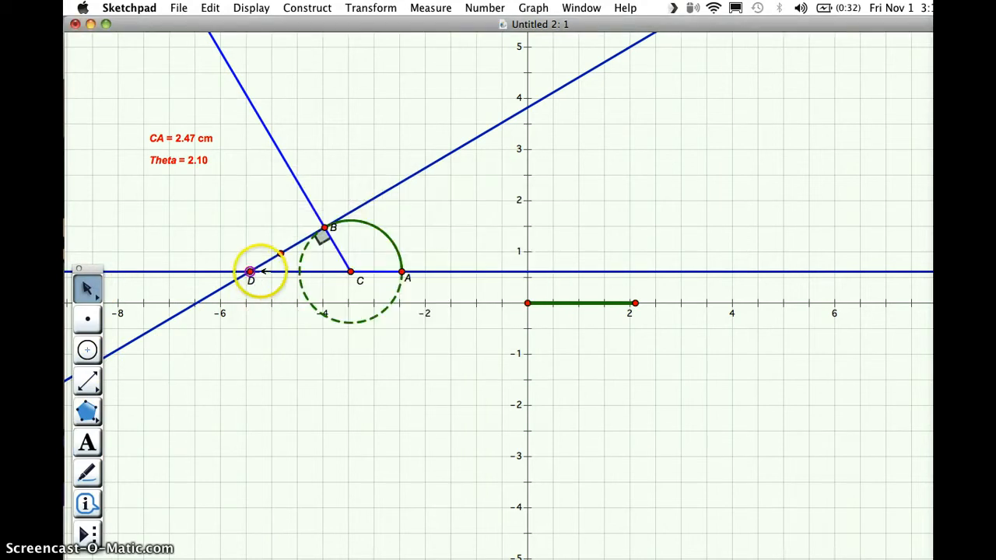
Make the line through C and A dashed, and construct segment DC in red.
{"action": "left_click", "coordinate": [351, 273]}
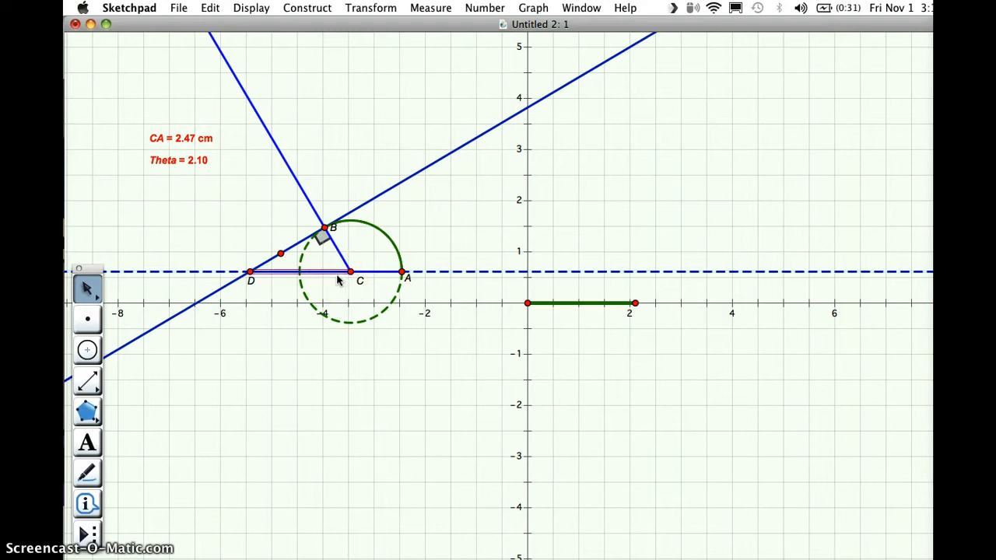
{"action": "right_click", "coordinate": [336, 276]}
{"action": "mouse_move", "coordinate": [407, 416]}
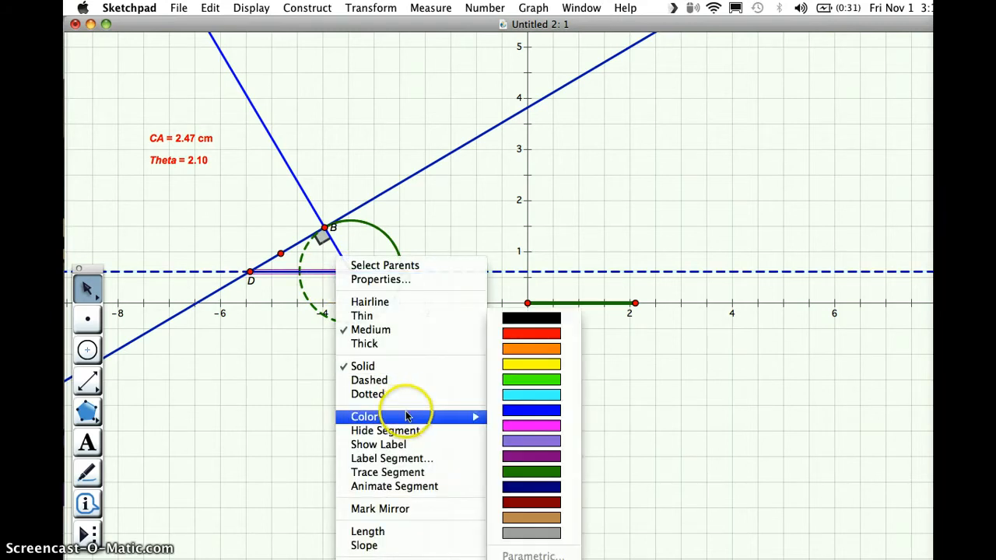
{"action": "left_click", "coordinate": [537, 333]}
{"action": "left_click", "coordinate": [259, 386]}
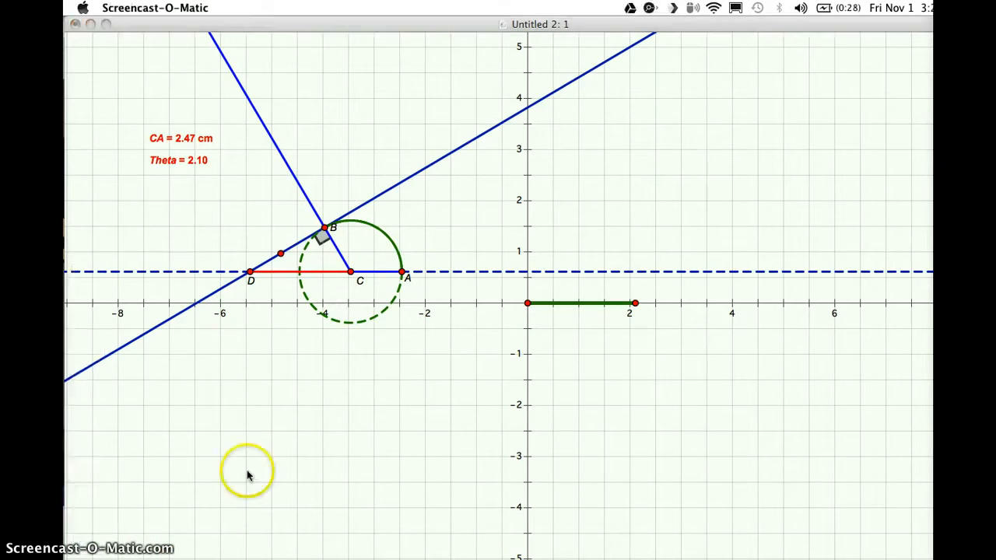
{"action": "left_click", "coordinate": [247, 471]}
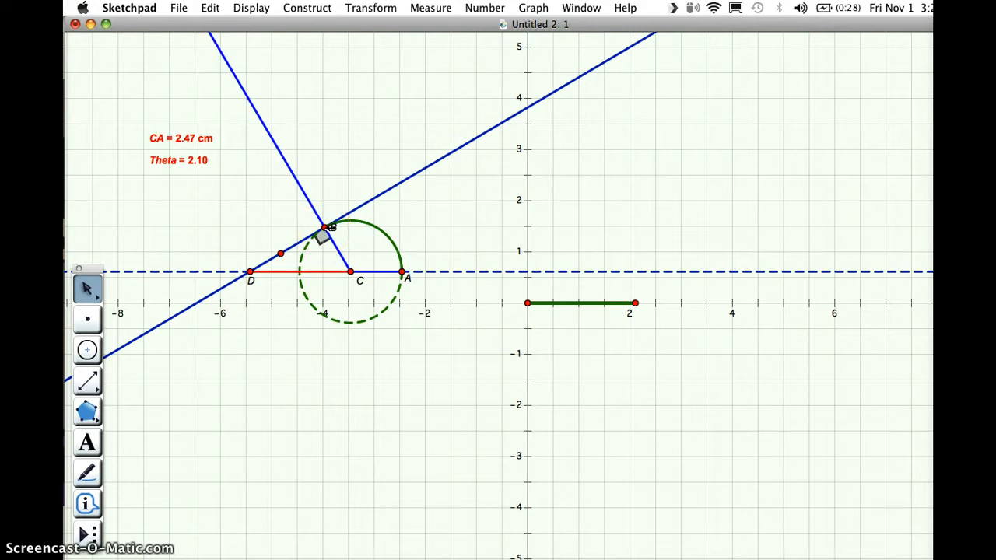
Move B to a Theta of about 0.95, and measure the abscissae of points B and C.
{"action": "left_click_drag", "start_coordinate": [324, 229], "coordinate": [380, 231]}
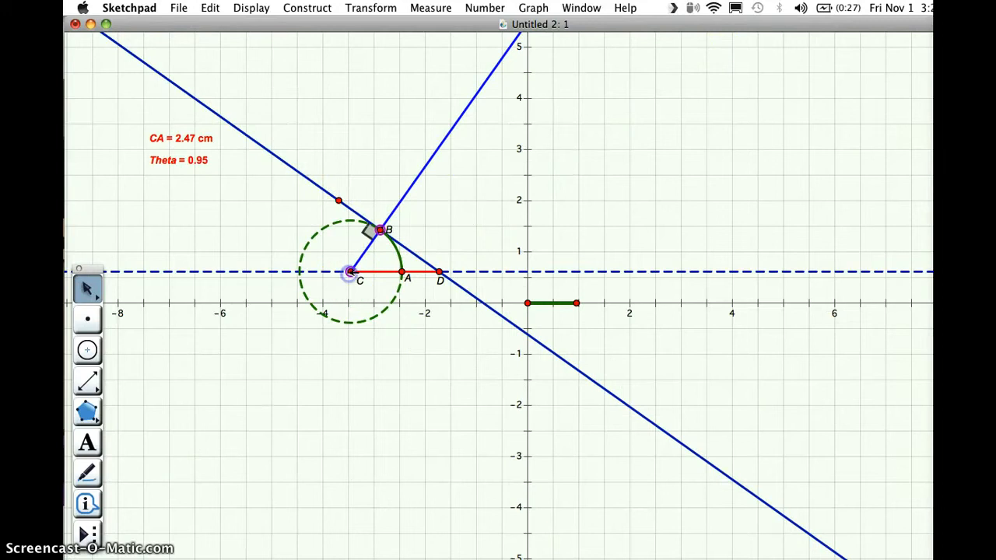
{"action": "left_click", "coordinate": [428, 7]}
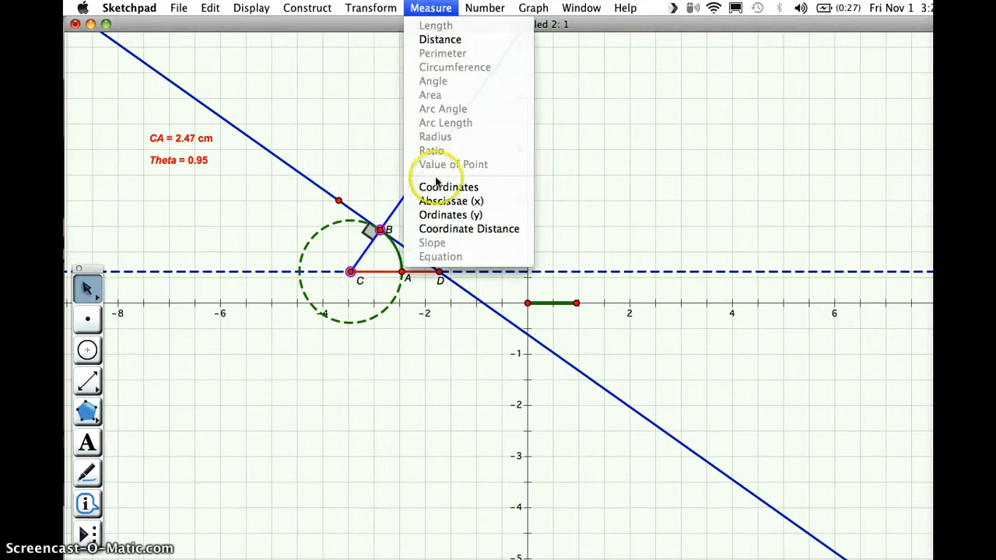
{"action": "left_click", "coordinate": [447, 204]}
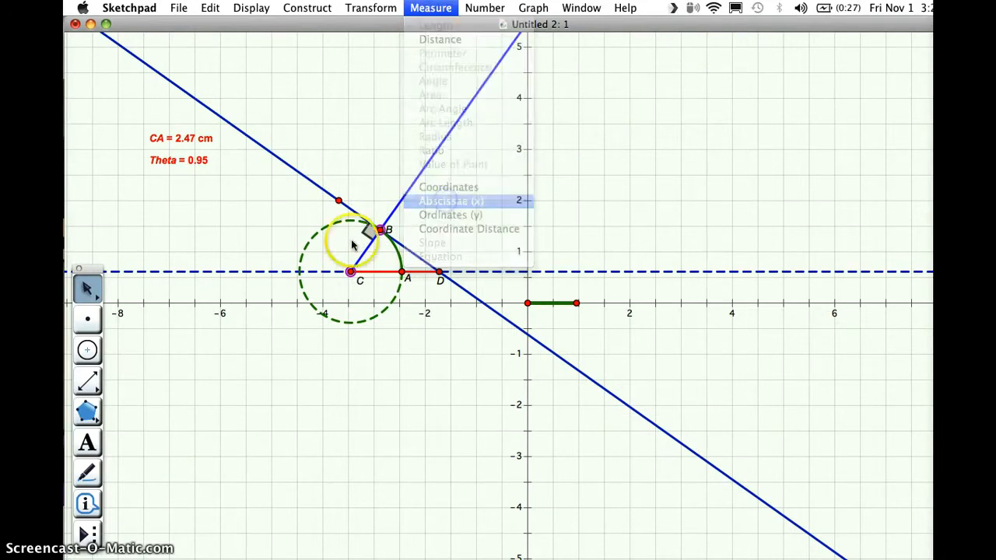
{"action": "left_click", "coordinate": [160, 238]}
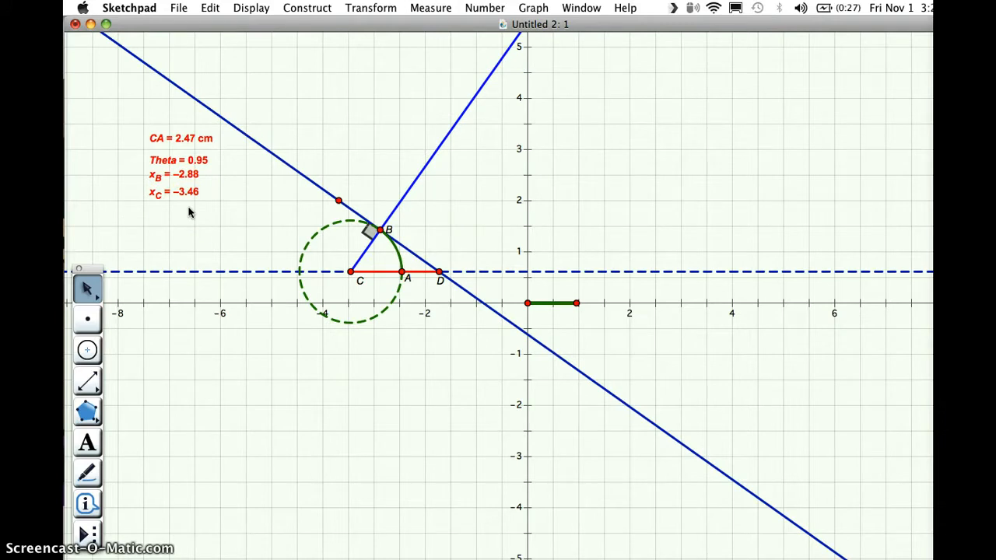
Calculate the difference xB − xC from the two abscissa measurements.
{"action": "key", "text": "alt+equal"}
{"action": "left_click", "coordinate": [153, 179]}
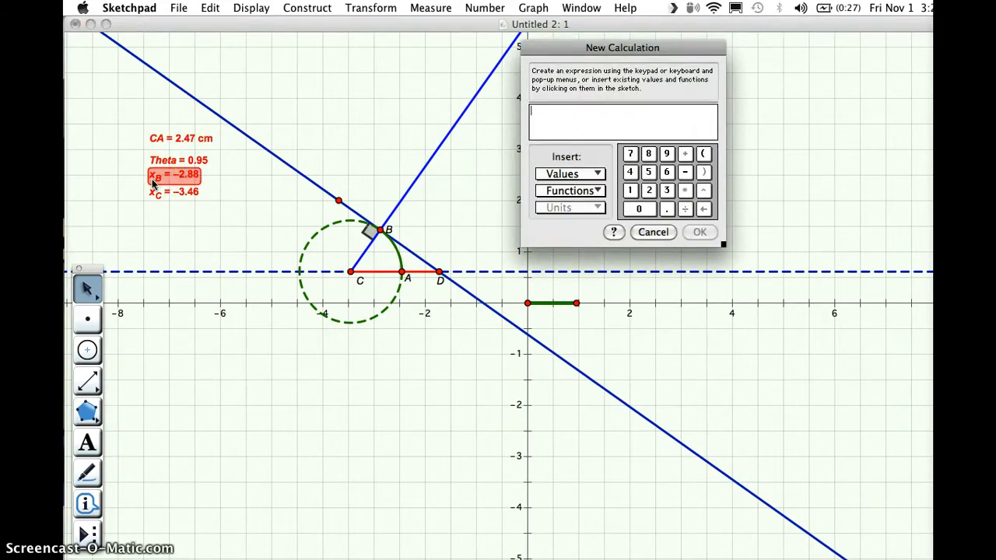
{"action": "left_click", "coordinate": [154, 181]}
{"action": "type", "text": "-"}
{"action": "left_click", "coordinate": [156, 193]}
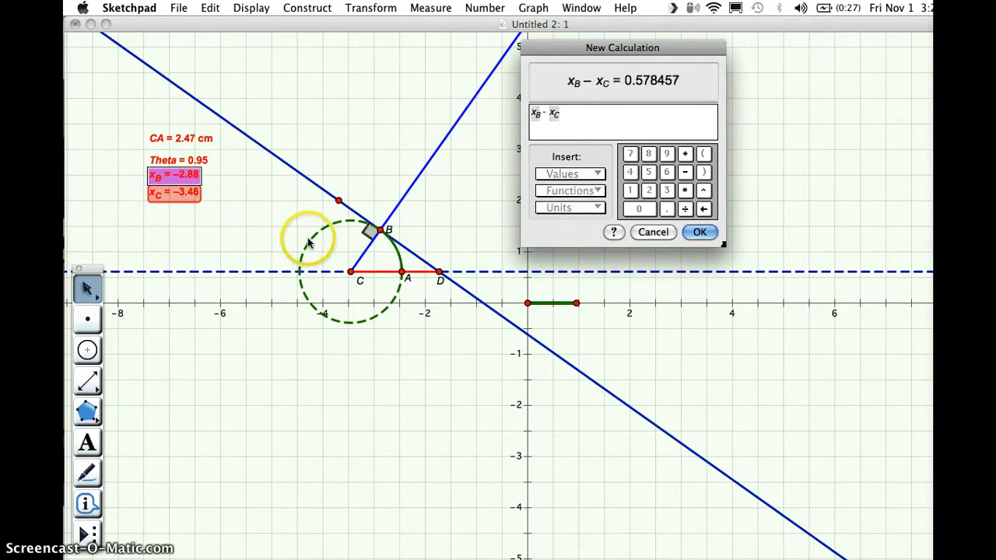
{"action": "key", "text": "Return"}
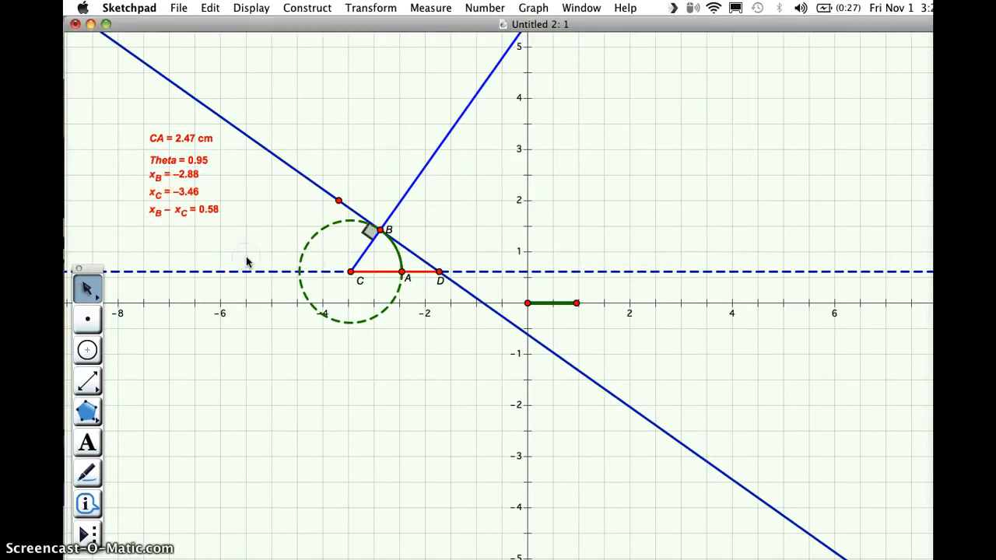
Calculate the sign factor abs(xB − xC) / (xB − xC) using the existing difference.
{"action": "key", "text": "super+equal"}
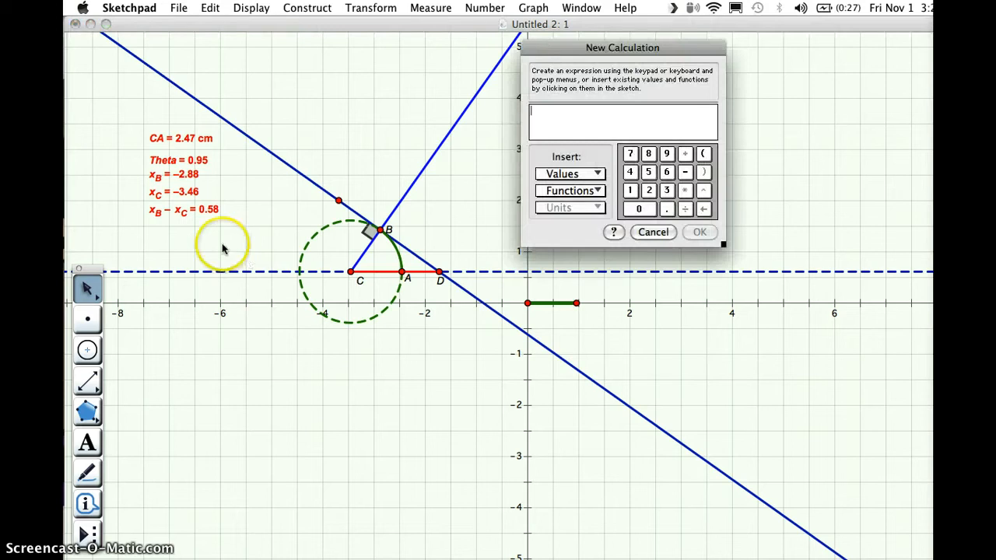
{"action": "type", "text": "abs(xB − xC"}
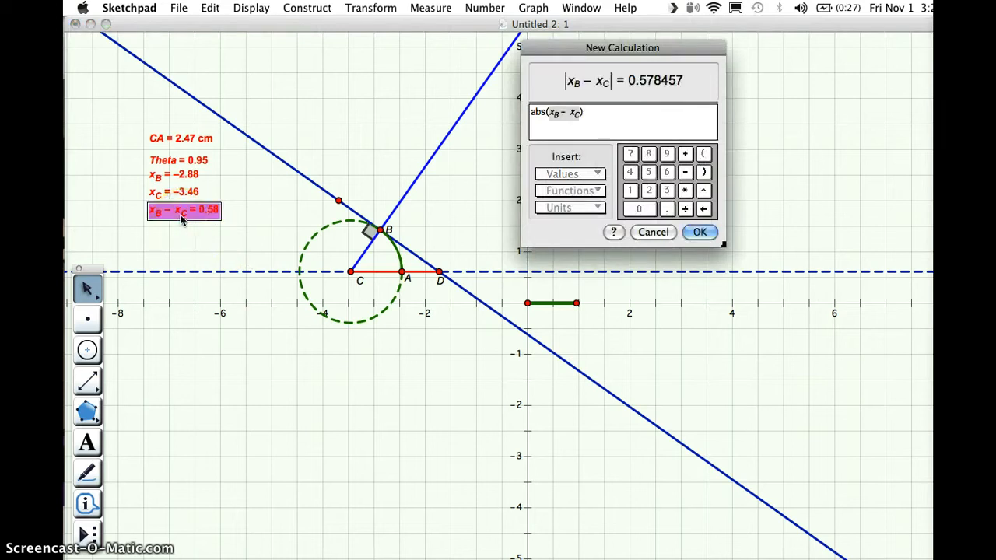
{"action": "type", "text": "/"}
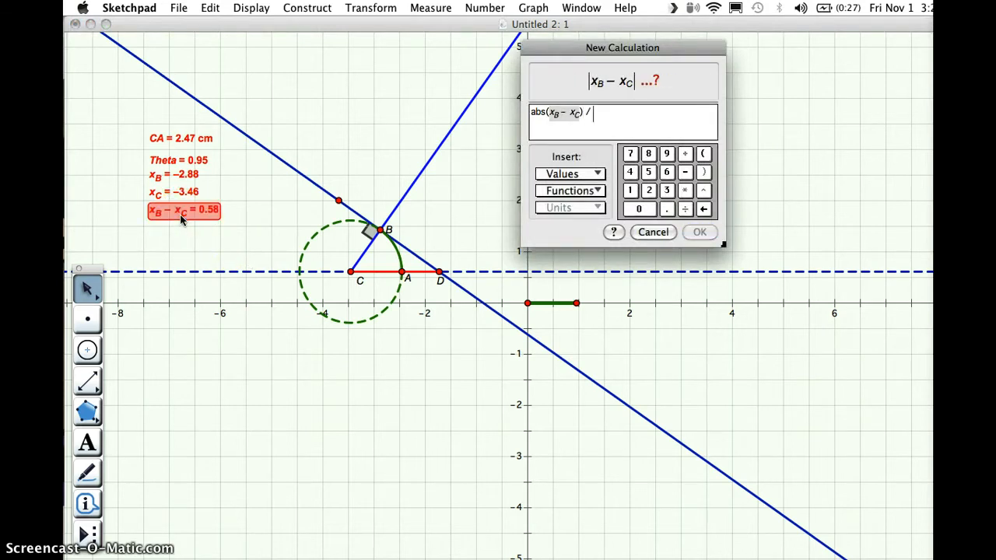
{"action": "left_click", "coordinate": [181, 217]}
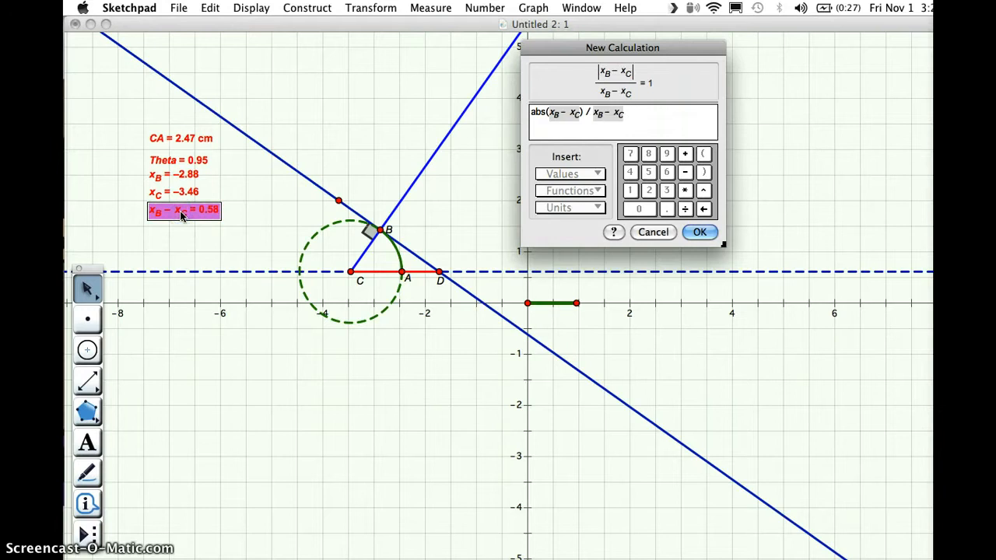
{"action": "key", "text": "Return"}
{"action": "left_click", "coordinate": [268, 204]}
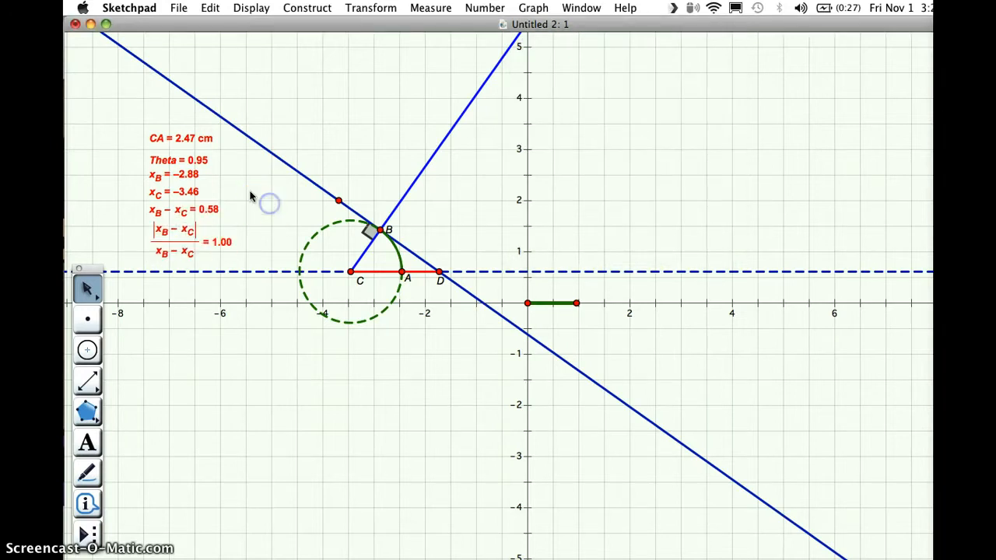
Move B to a Theta of about 1.14, then measure the distance from C to D and place it below the x-axis-parallel dashed line.
{"action": "left_click_drag", "start_coordinate": [380, 231], "coordinate": [356, 256]}
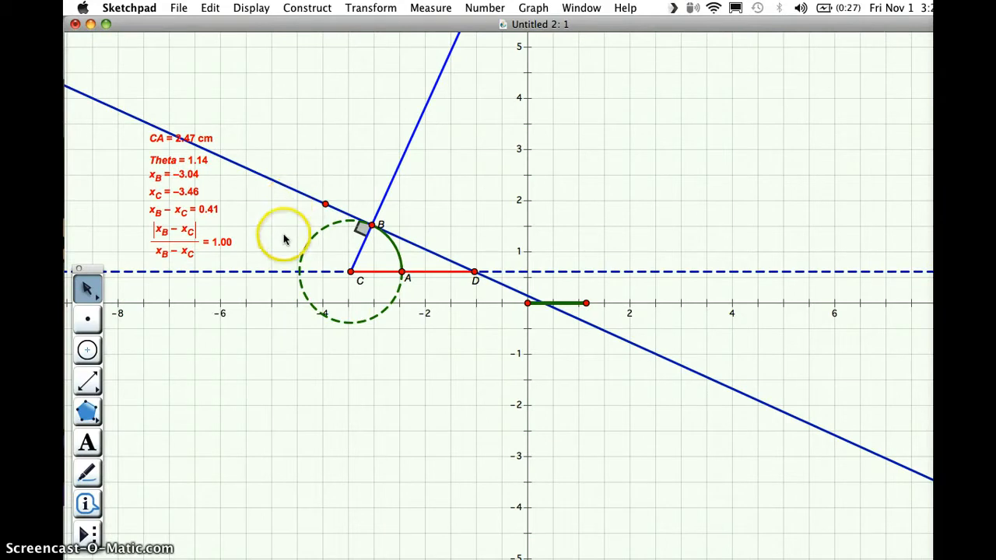
{"action": "left_click", "coordinate": [351, 272]}
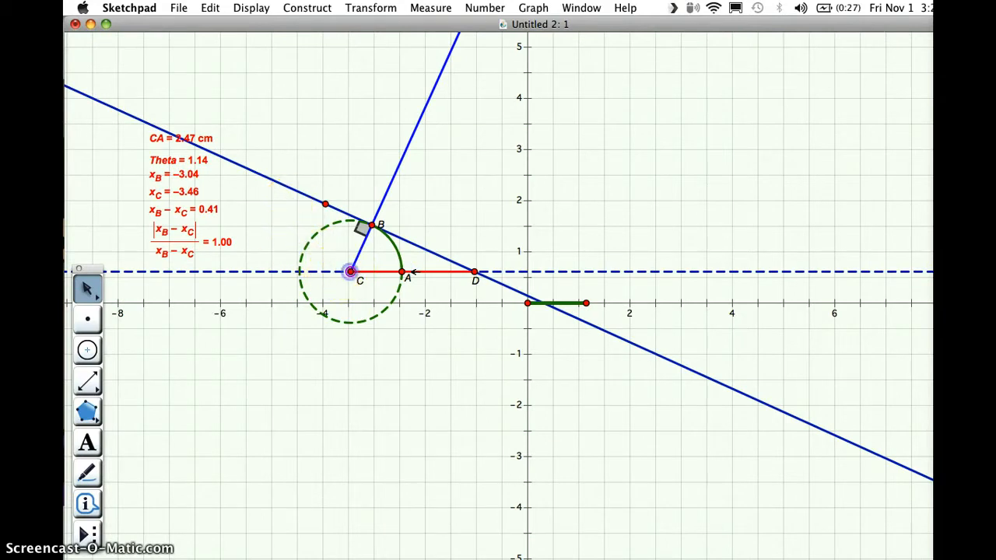
{"action": "left_click", "coordinate": [475, 272]}
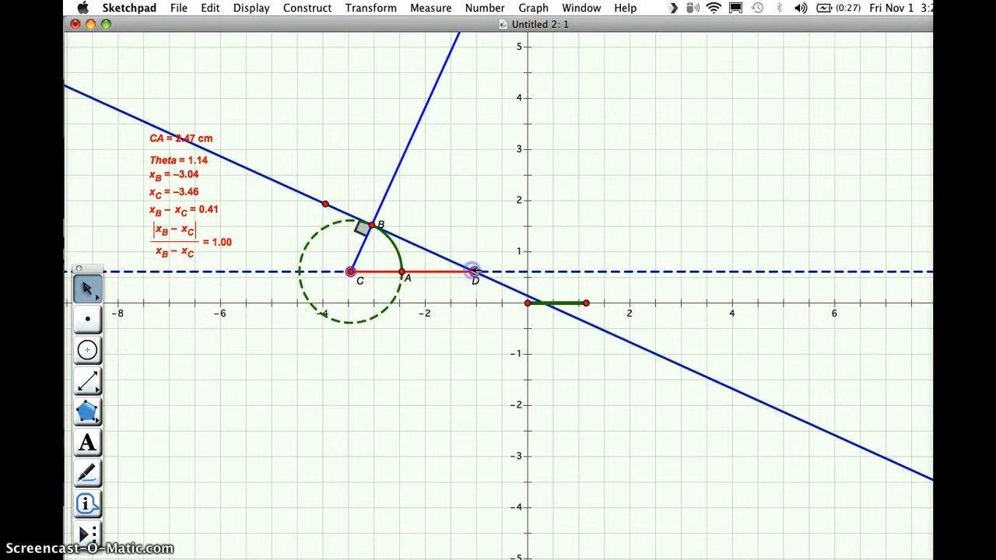
{"action": "left_click", "coordinate": [414, 8]}
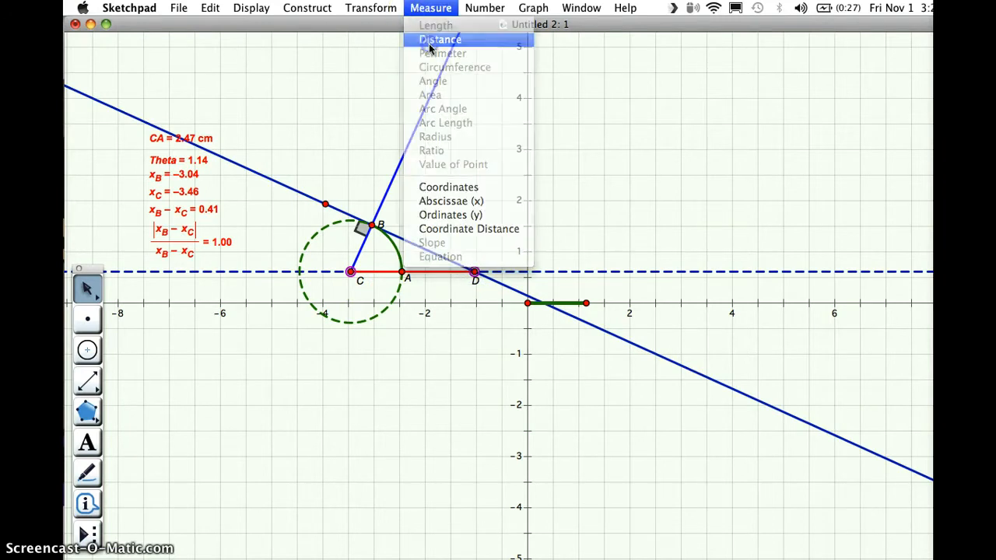
{"action": "left_click", "coordinate": [432, 37]}
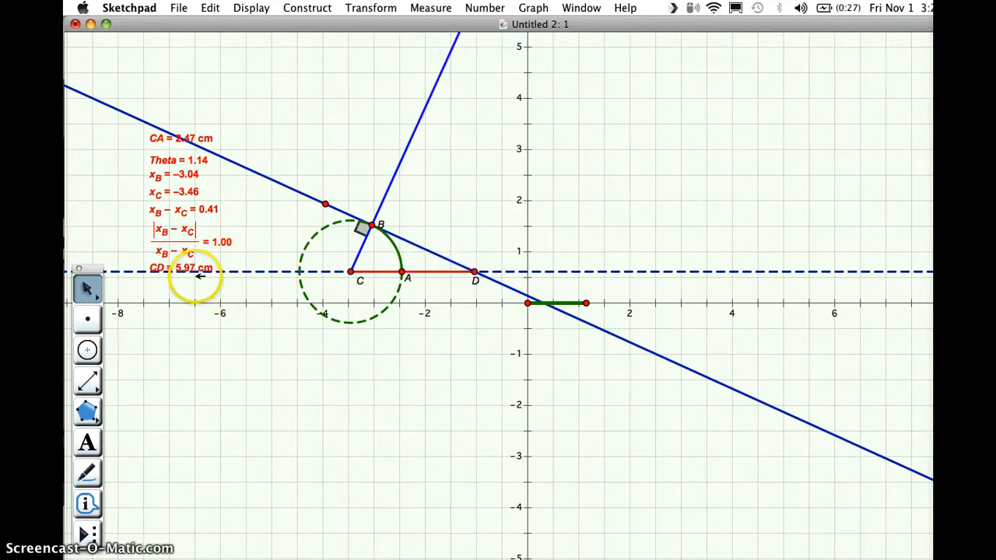
{"action": "left_click_drag", "start_coordinate": [196, 274], "coordinate": [200, 292]}
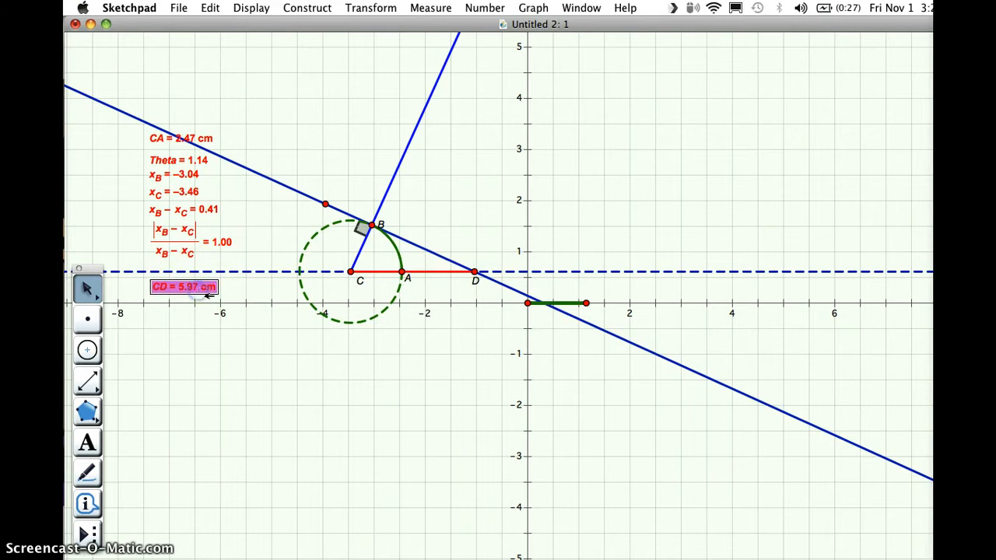
{"action": "left_click", "coordinate": [216, 342]}
Calculate CD / CA multiplied by the sign factor |xB − xC| / (xB − xC), and place the result below the CD measurement.
{"action": "key", "text": "super+equal"}
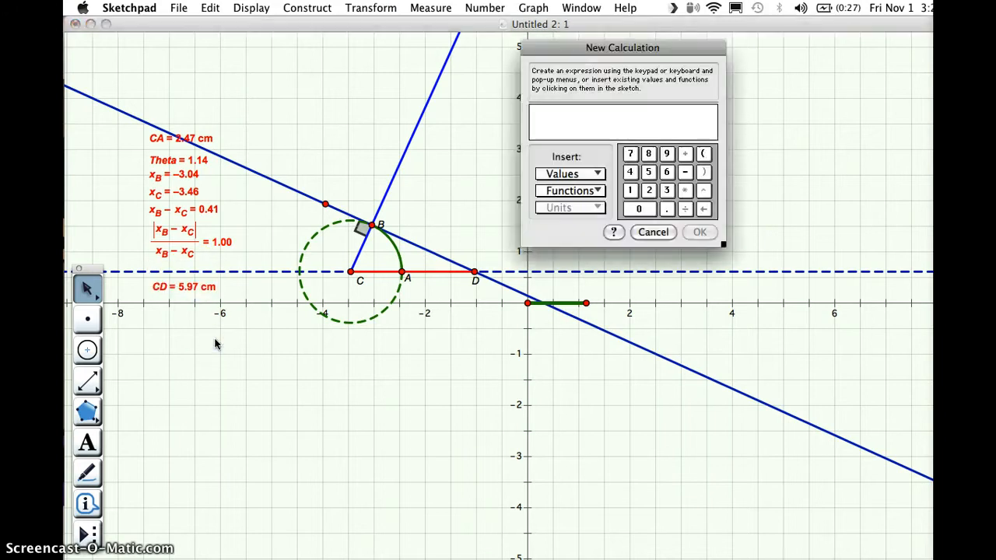
{"action": "left_click", "coordinate": [190, 287]}
{"action": "type", "text": "/"}
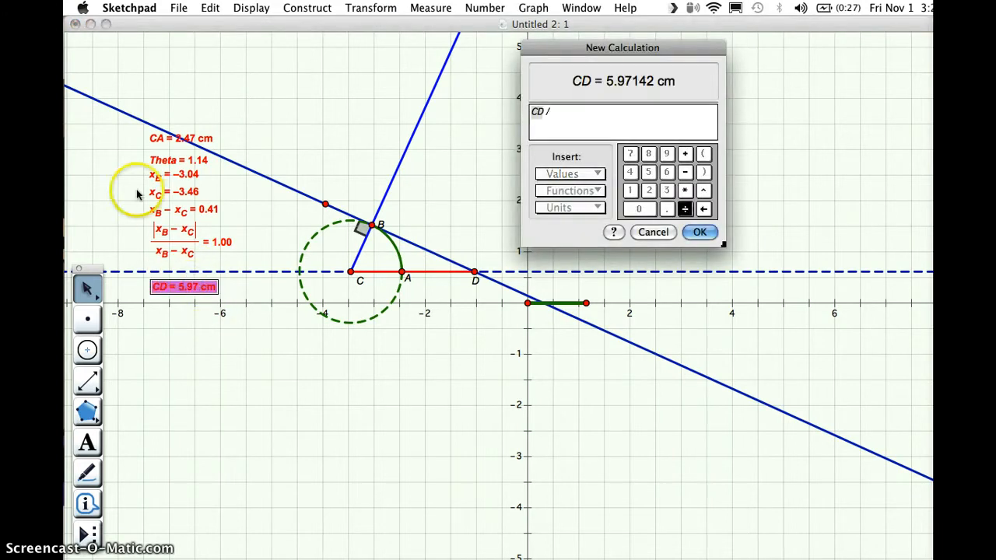
{"action": "left_click", "coordinate": [165, 137]}
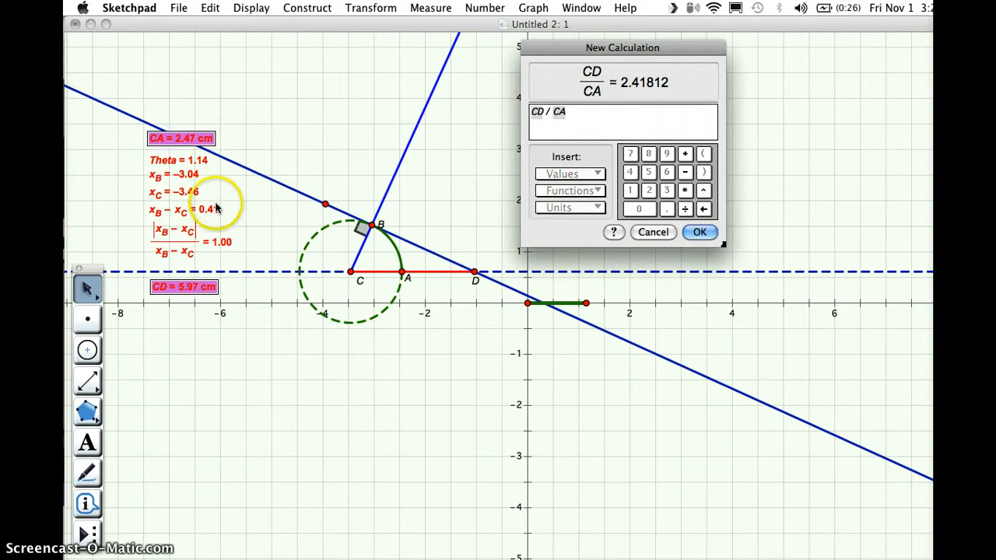
{"action": "left_click", "coordinate": [686, 190]}
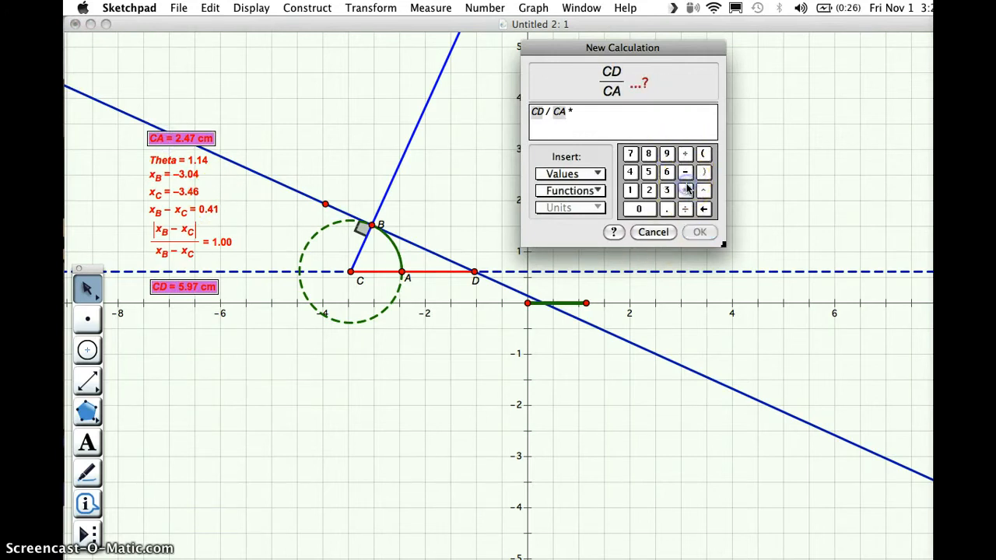
{"action": "left_click", "coordinate": [176, 253]}
{"action": "key", "text": "Return"}
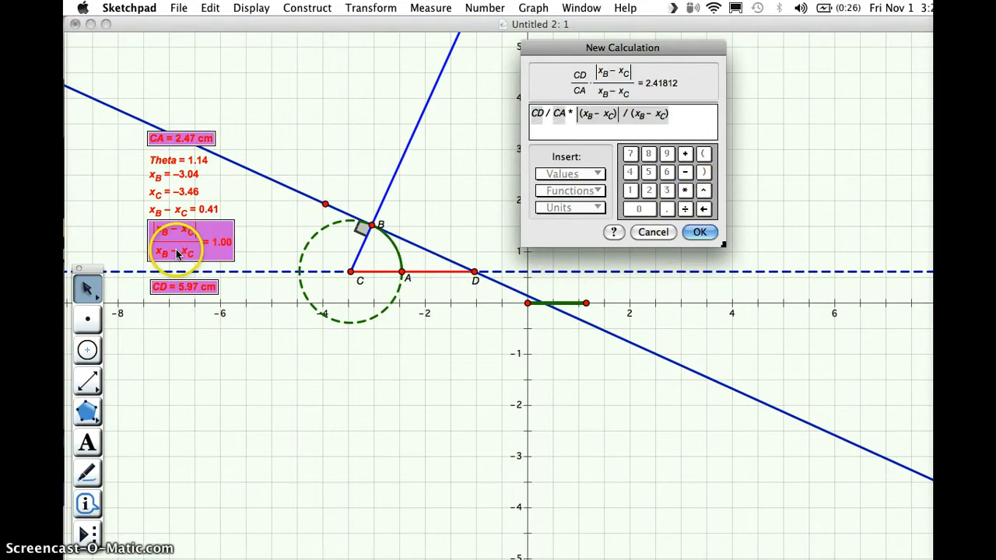
{"action": "left_click", "coordinate": [237, 395]}
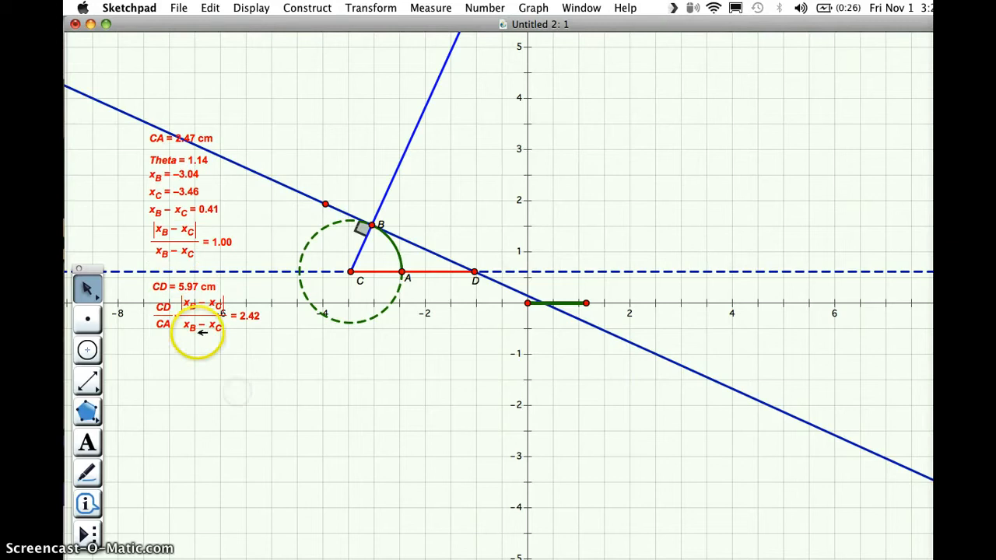
{"action": "left_click_drag", "start_coordinate": [195, 327], "coordinate": [200, 350]}
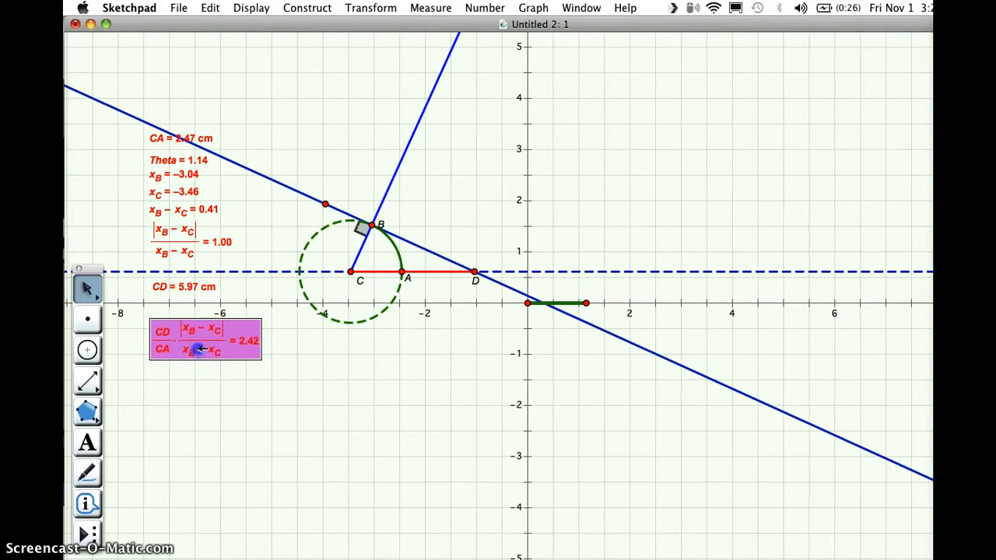
{"action": "left_click", "coordinate": [215, 395]}
Label the signed CD / CA calculation as Secant Theta.
{"action": "left_click", "coordinate": [209, 352]}
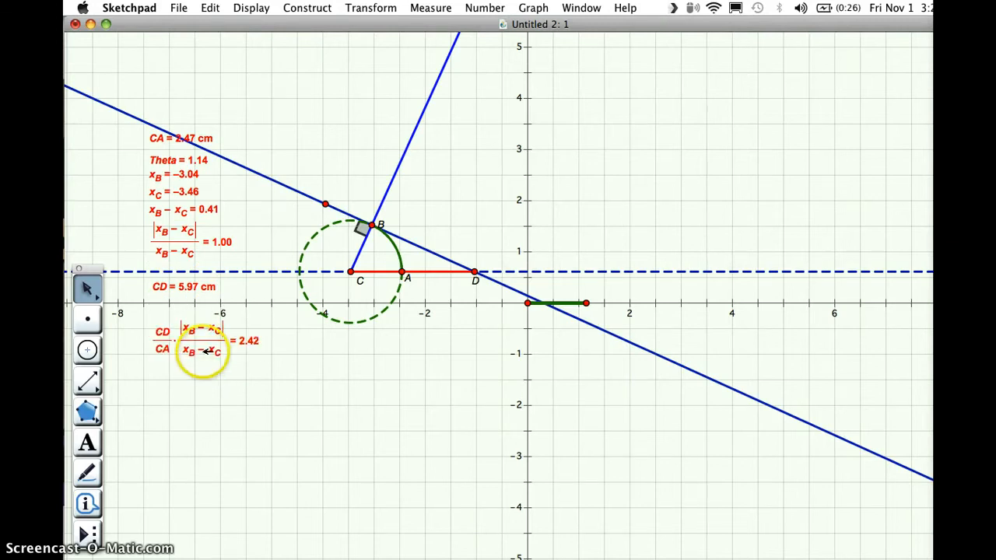
{"action": "right_click", "coordinate": [201, 352]}
{"action": "left_click", "coordinate": [229, 357]}
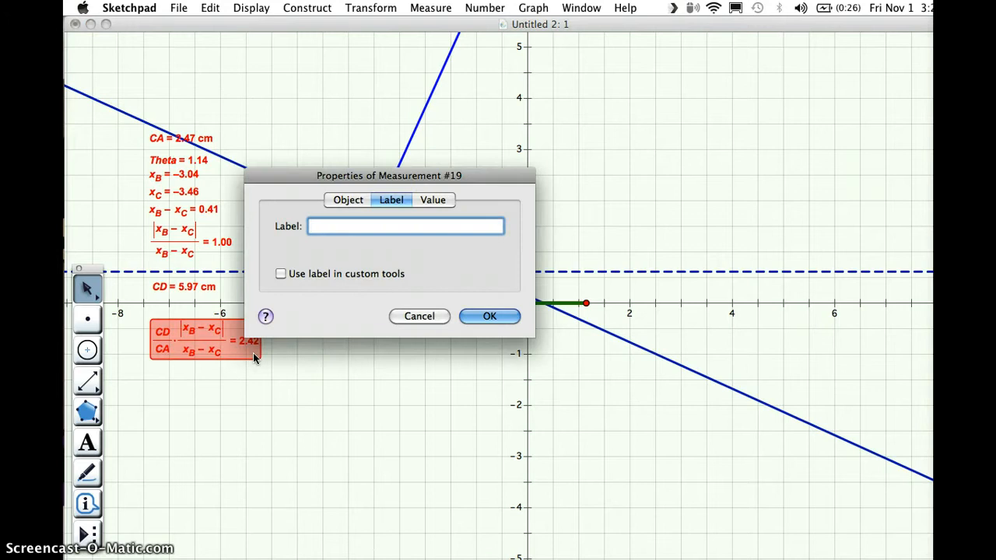
{"action": "type", "text": "Secant Theta"}
{"action": "key", "text": "Return"}
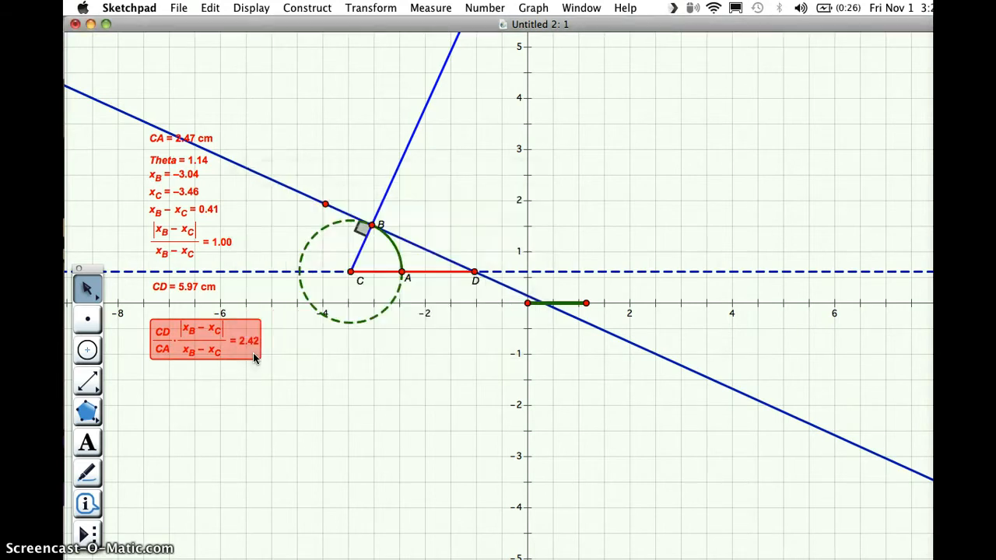
Move Secant Theta beside Theta, gather the CA and CD measurements with the other intermediate values, and hide all those intermediate values.
{"action": "left_click_drag", "start_coordinate": [222, 329], "coordinate": [272, 160]}
{"action": "left_click_drag", "start_coordinate": [196, 140], "coordinate": [195, 199]}
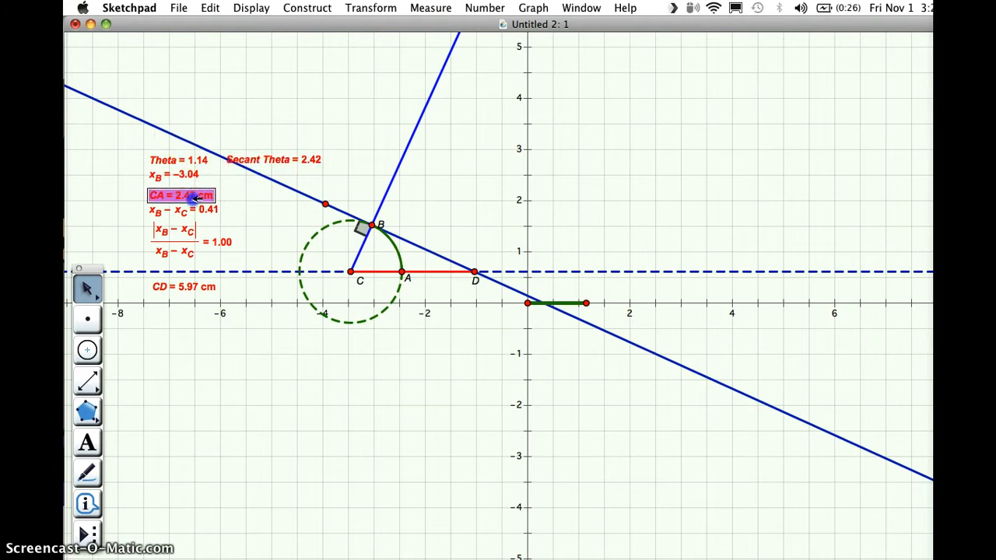
{"action": "left_click_drag", "start_coordinate": [187, 287], "coordinate": [192, 276]}
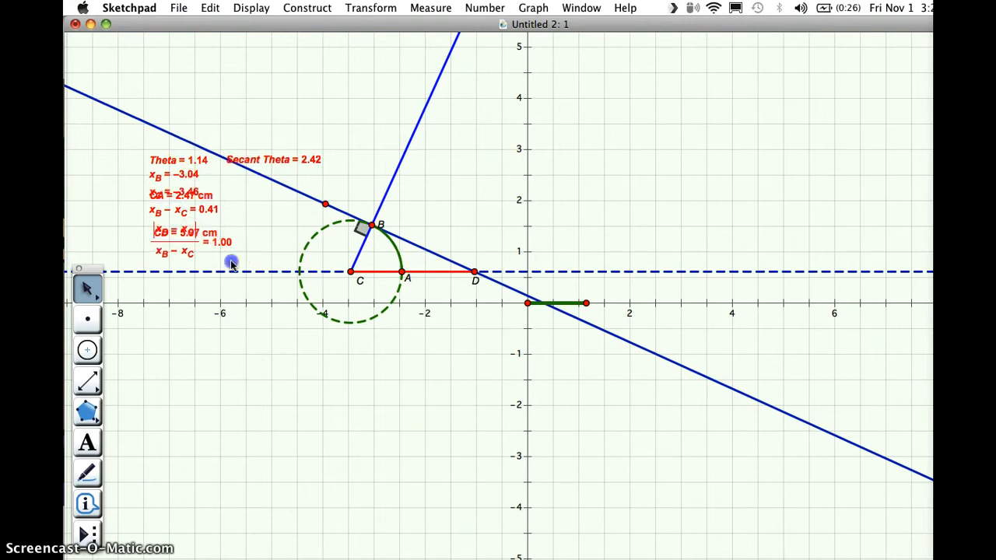
{"action": "left_click_drag", "start_coordinate": [234, 263], "coordinate": [151, 181]}
{"action": "key", "text": "super+h"}
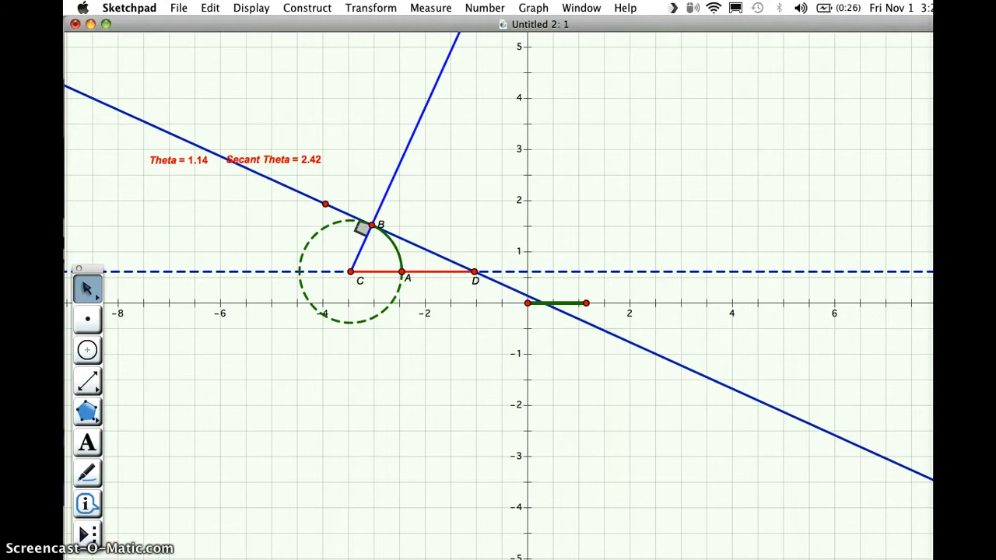
Align the Secant Theta value directly below the Theta value.
{"action": "left_click", "coordinate": [233, 263]}
{"action": "left_click_drag", "start_coordinate": [270, 159], "coordinate": [194, 183]}
{"action": "left_click", "coordinate": [187, 226]}
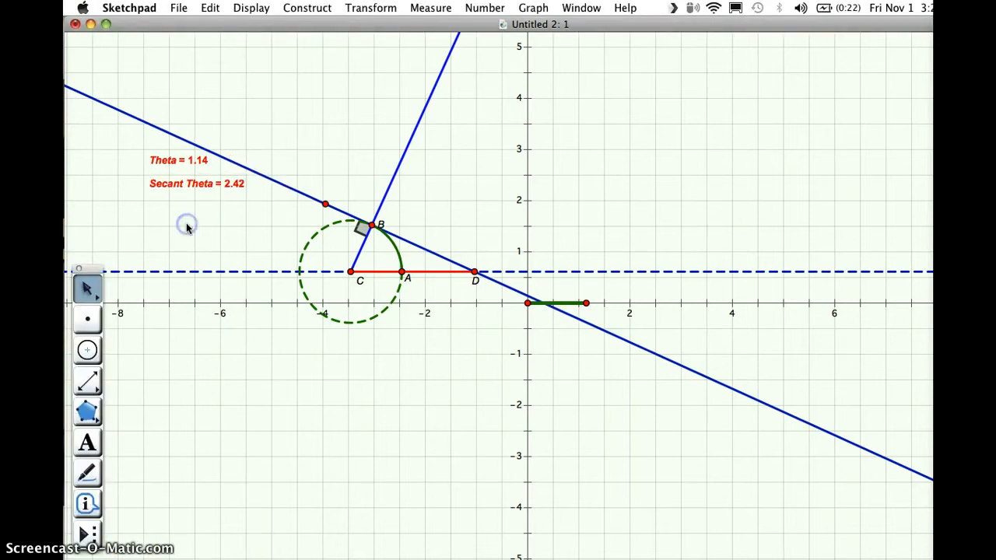
Plot Theta and Secant Theta as an (x, y) point on the coordinate grid.
{"action": "left_click", "coordinate": [160, 222]}
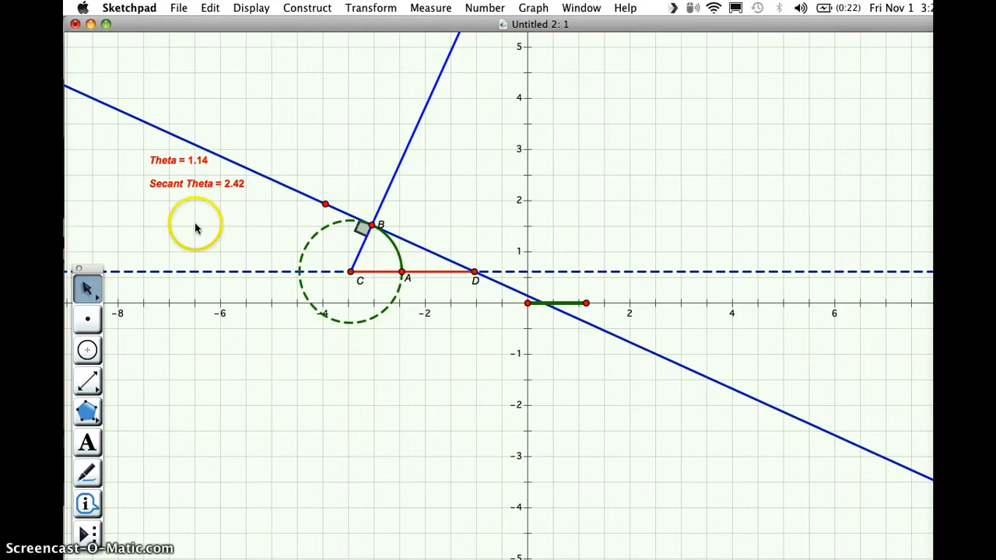
{"action": "left_click", "coordinate": [197, 183]}
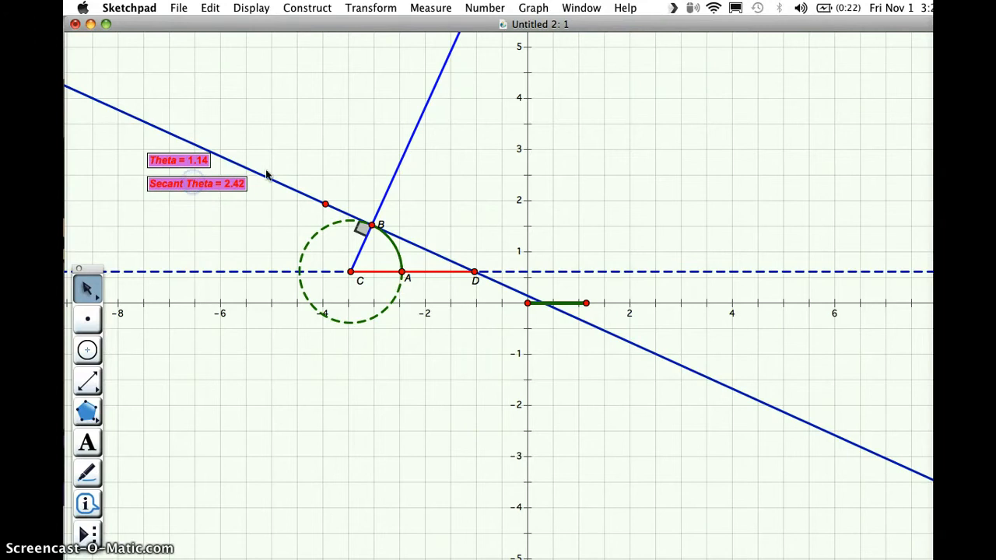
{"action": "left_click", "coordinate": [535, 7]}
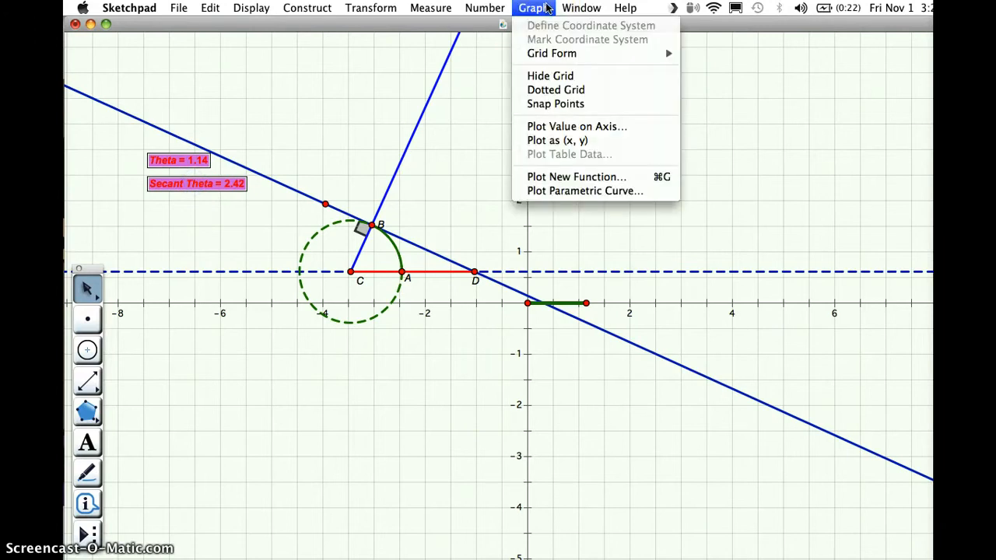
{"action": "left_click", "coordinate": [570, 140]}
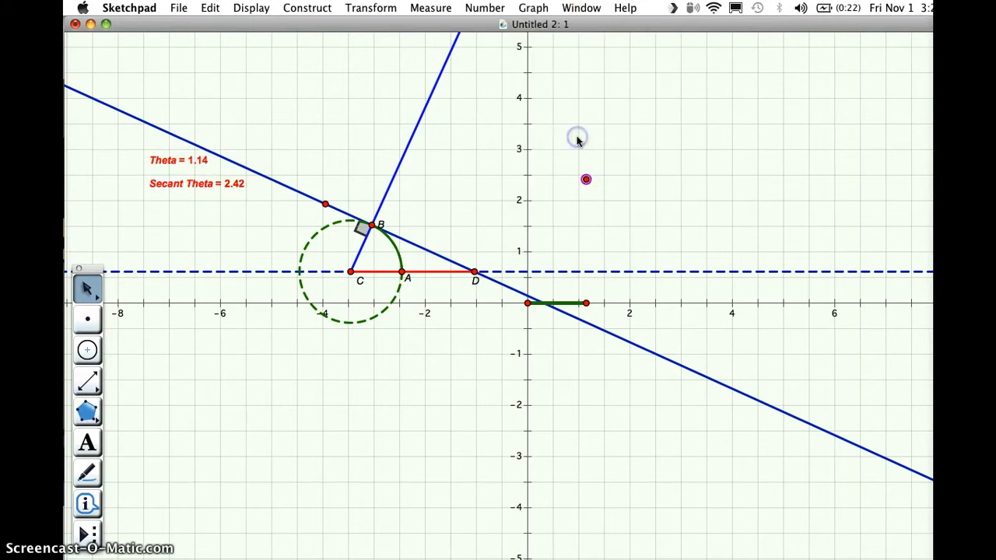
Connect the plotted point to the Theta endpoint on the x-axis with a red vertical segment.
{"action": "left_click", "coordinate": [595, 218]}
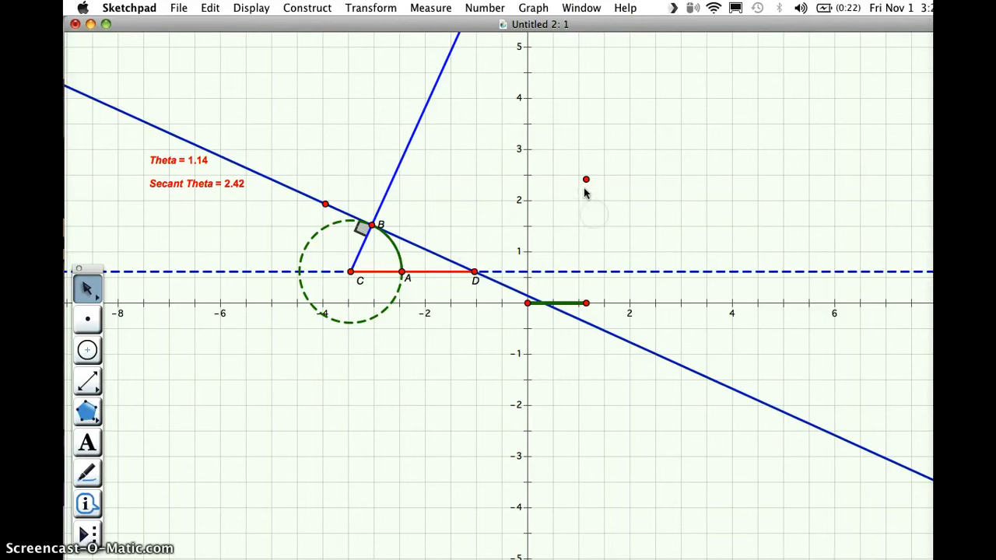
{"action": "left_click", "coordinate": [587, 278]}
{"action": "left_click", "coordinate": [589, 297]}
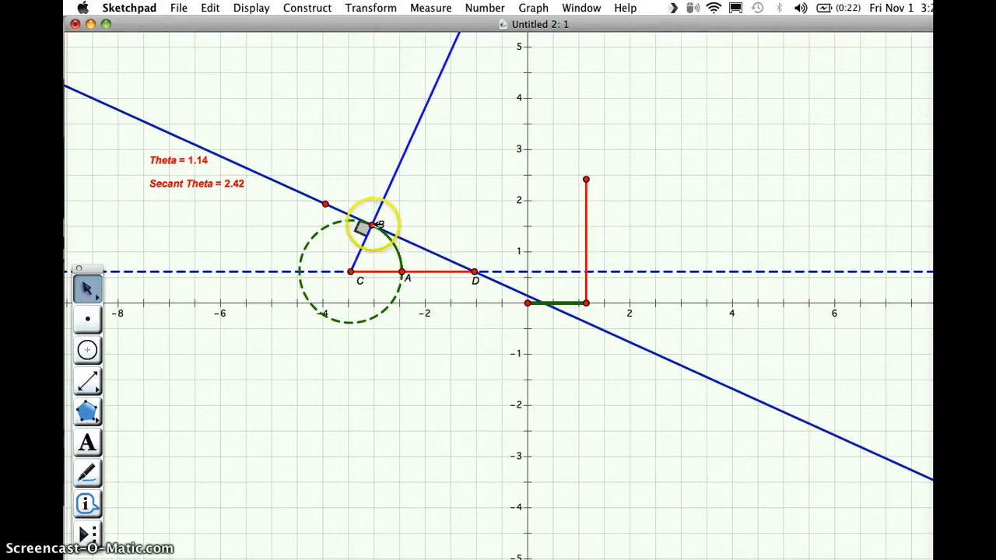
Create an animation action button for point B on the circle, then test the animation and stop it.
{"action": "left_click_drag", "start_coordinate": [372, 224], "coordinate": [356, 207]}
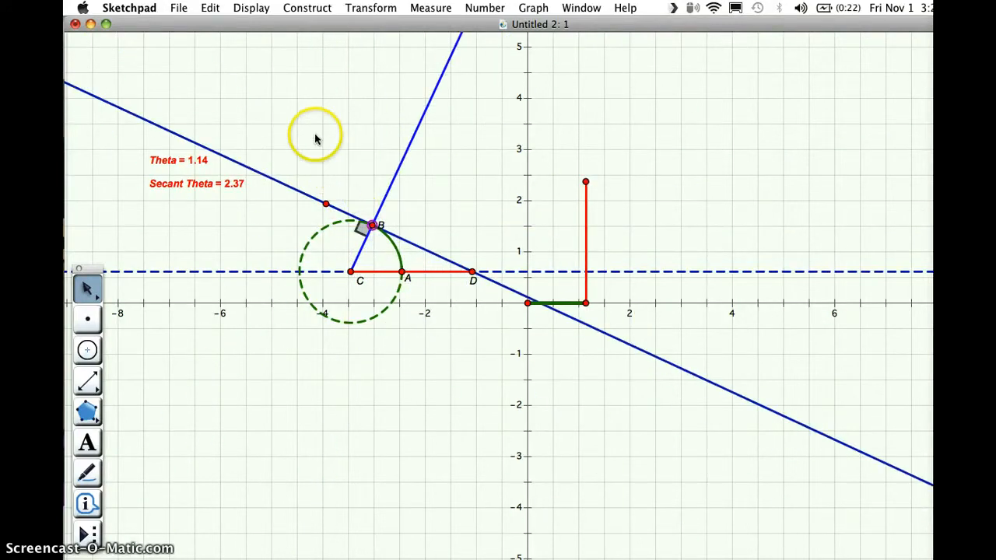
{"action": "left_click", "coordinate": [211, 9]}
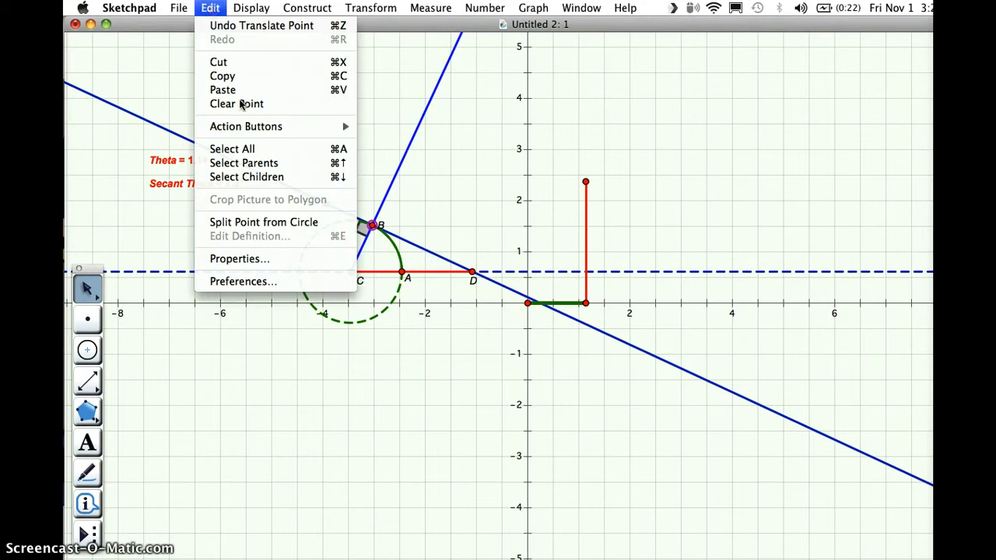
{"action": "mouse_move", "coordinate": [262, 127]}
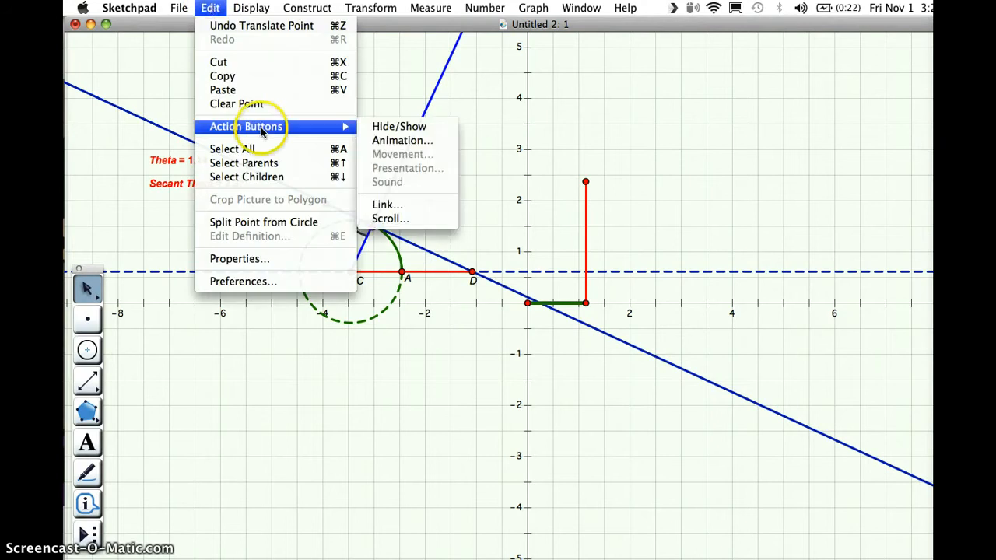
{"action": "left_click", "coordinate": [388, 140]}
{"action": "left_click", "coordinate": [519, 424]}
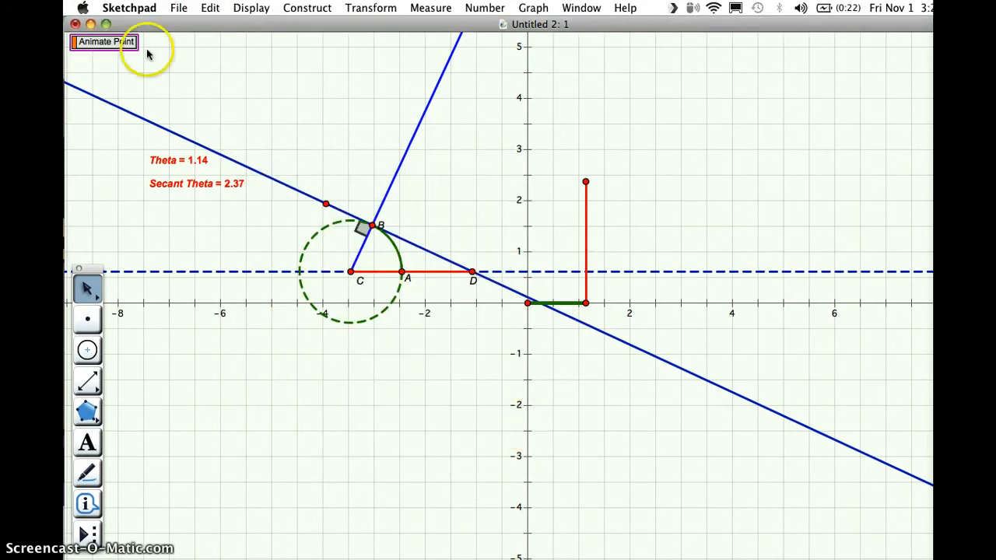
{"action": "left_click", "coordinate": [115, 43]}
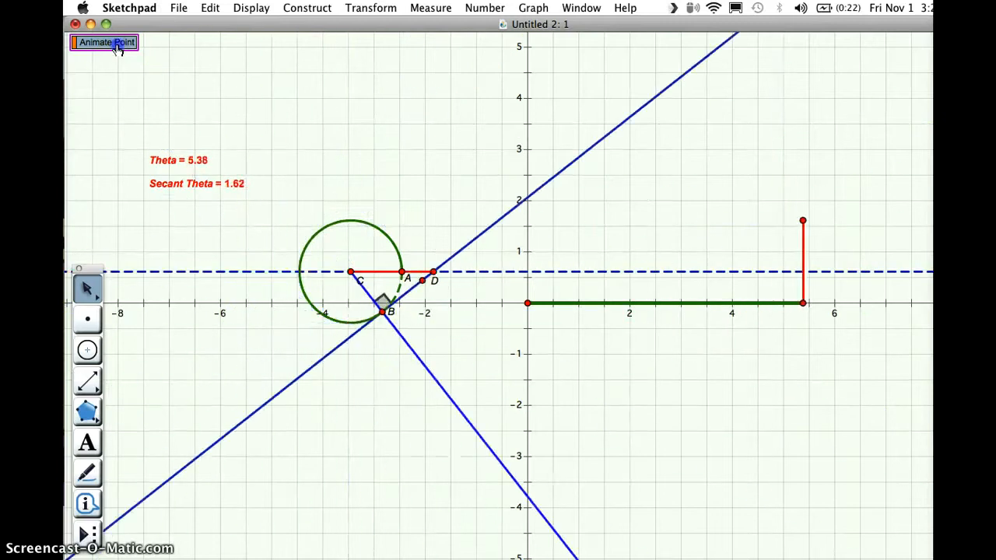
{"action": "left_click", "coordinate": [304, 127]}
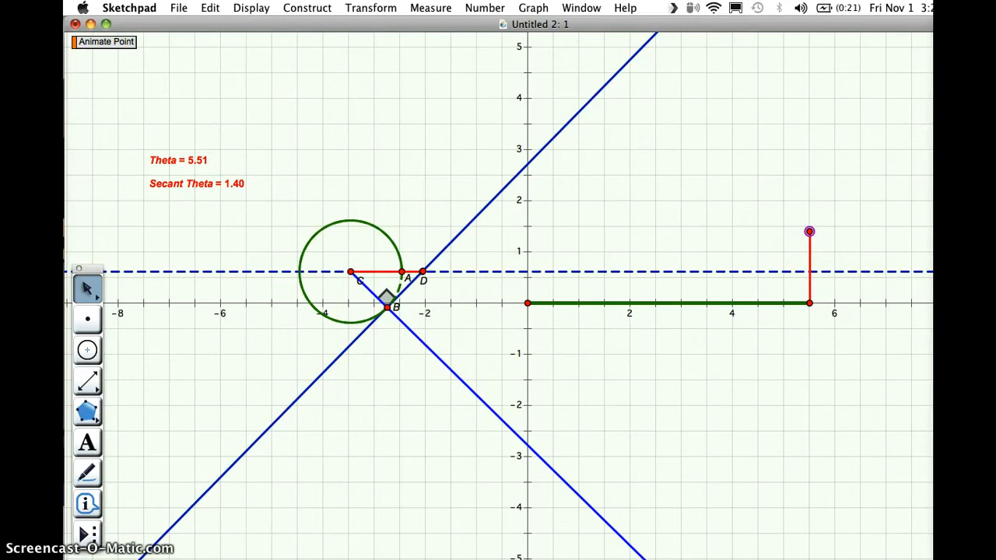
Turn on tracing for the plotted (Theta, Secant Theta) point and run point B's animation to draw the secant curve.
{"action": "left_click", "coordinate": [211, 10]}
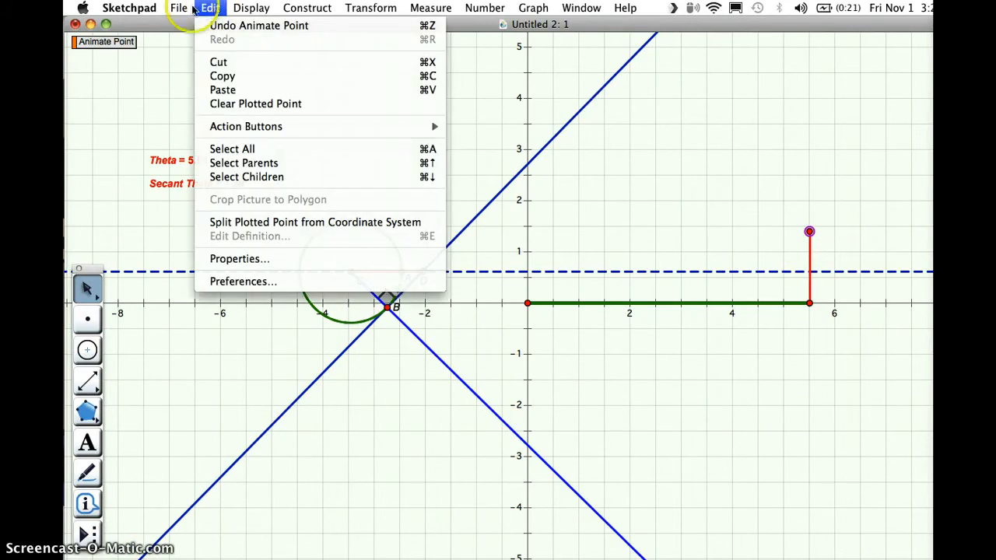
{"action": "left_click", "coordinate": [407, 88]}
{"action": "left_click", "coordinate": [367, 93]}
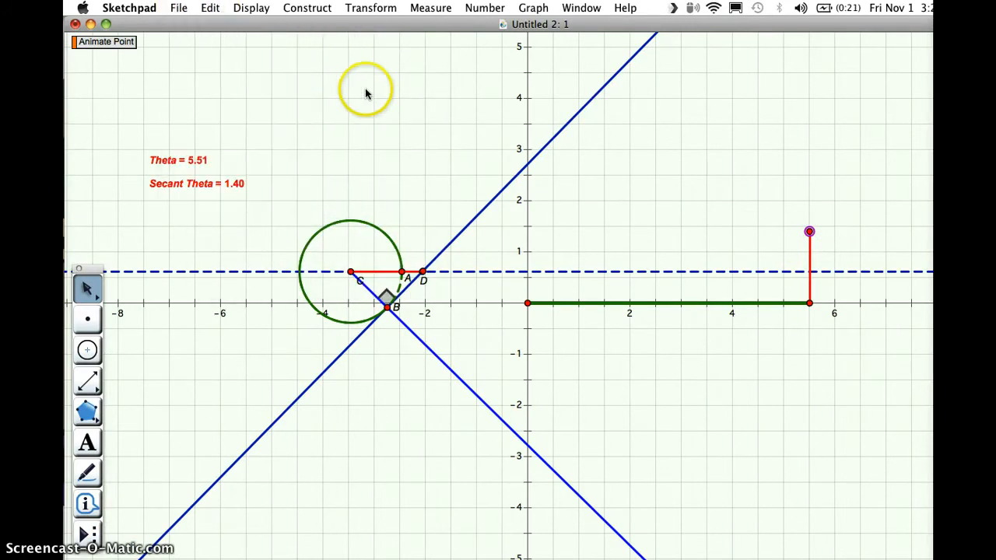
{"action": "left_click", "coordinate": [259, 7]}
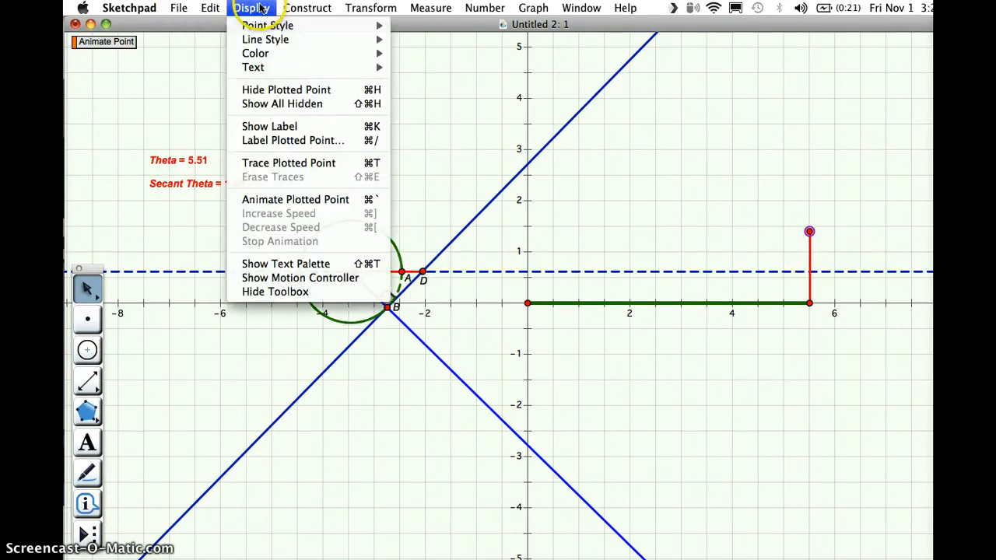
{"action": "left_click", "coordinate": [309, 164]}
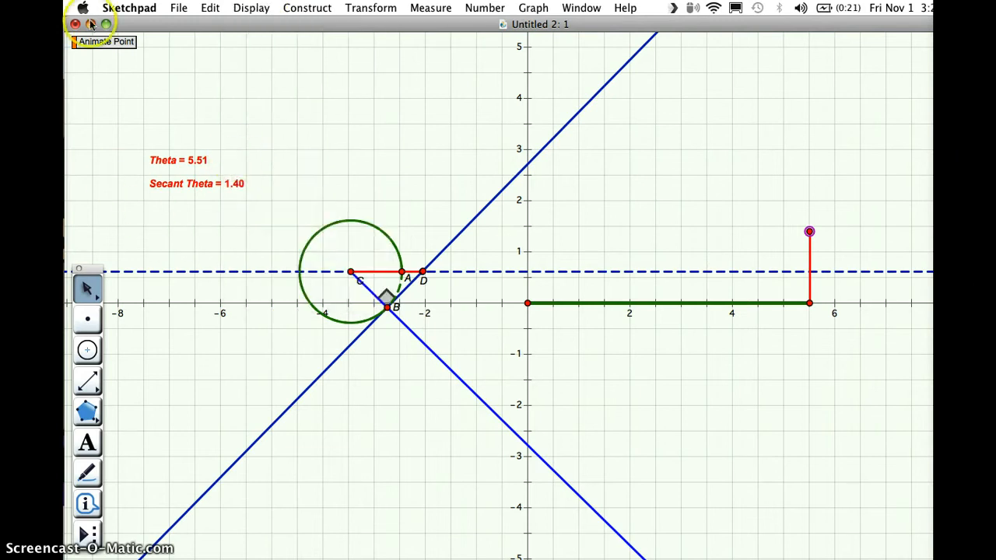
{"action": "left_click", "coordinate": [103, 43]}
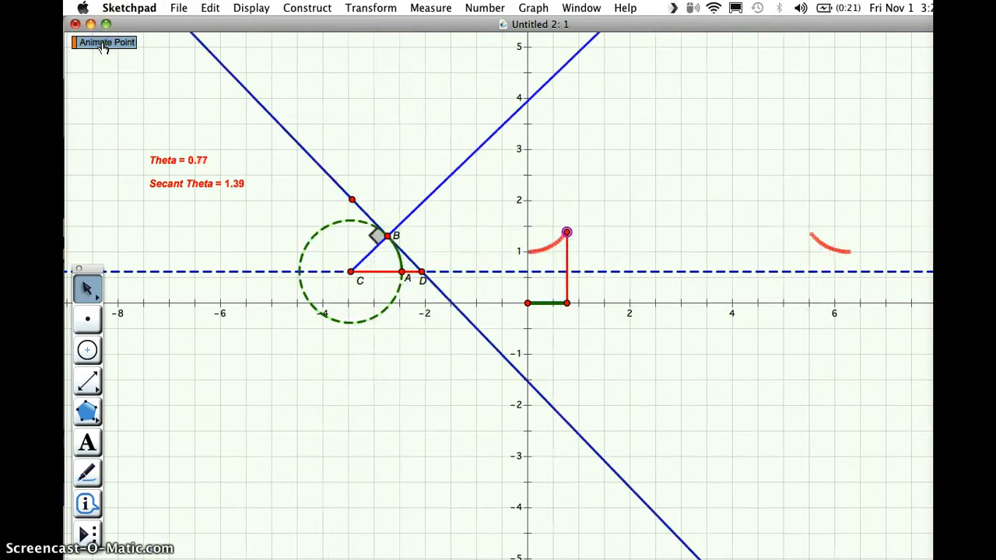